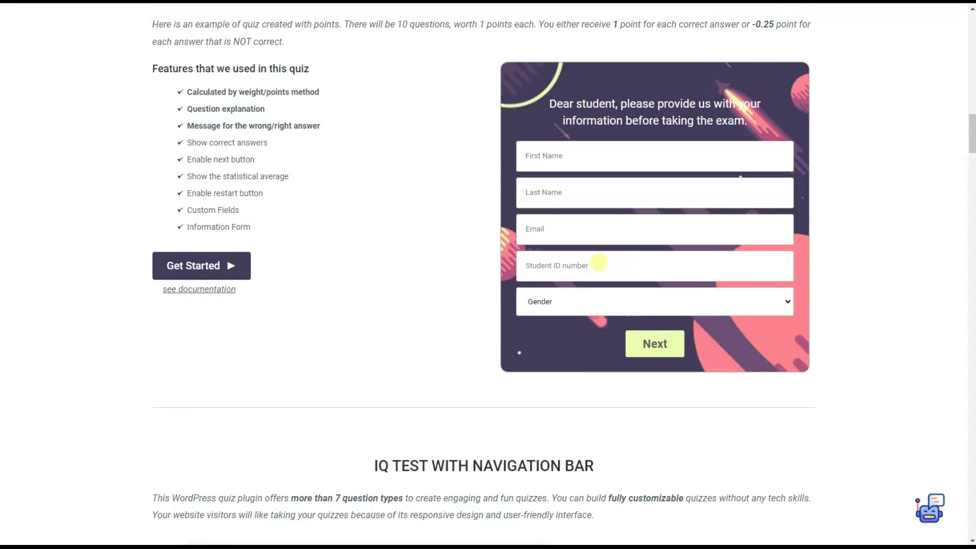
Enter an e-mail address in the Scored Exam info form and continue to question 1
left_click(586, 230)
type("test@gmail.com")
left_click(655, 346)
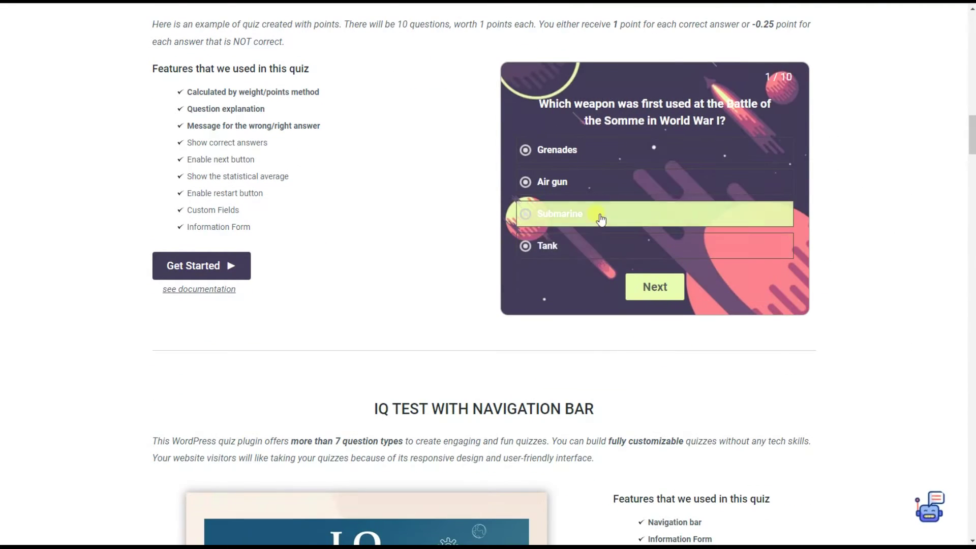
Answer questions 1–5 with Tank, James Madison, Religious figure and poet, 12 and Corsica
left_click(540, 247)
left_click(651, 295)
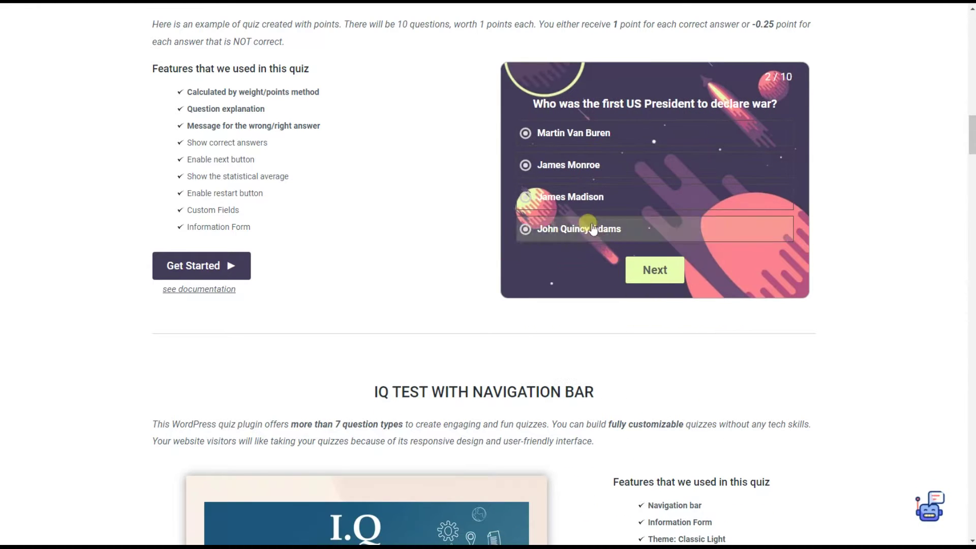
left_click(631, 198)
left_click(654, 275)
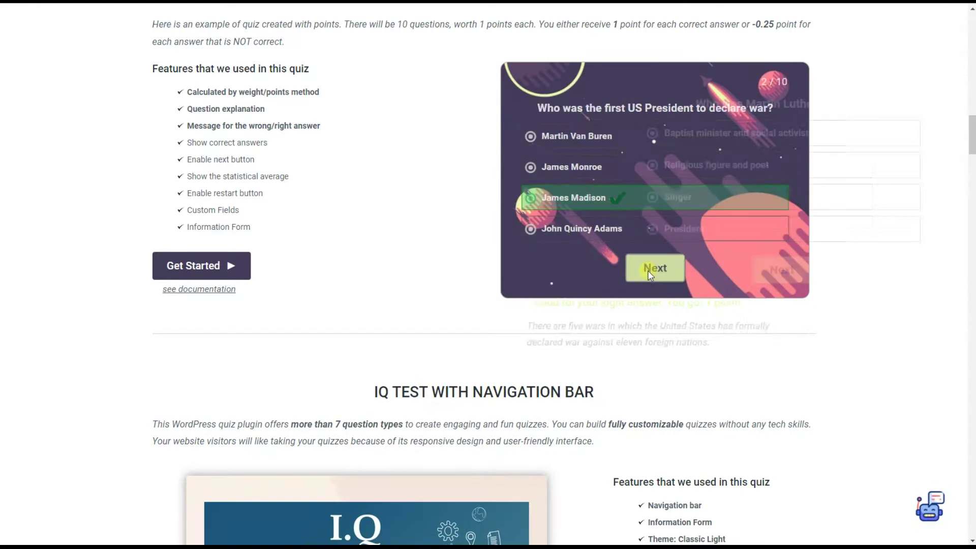
scroll(569, 219, "up", 1)
left_click(575, 233)
left_click(654, 328)
scroll(641, 333, "down", 1)
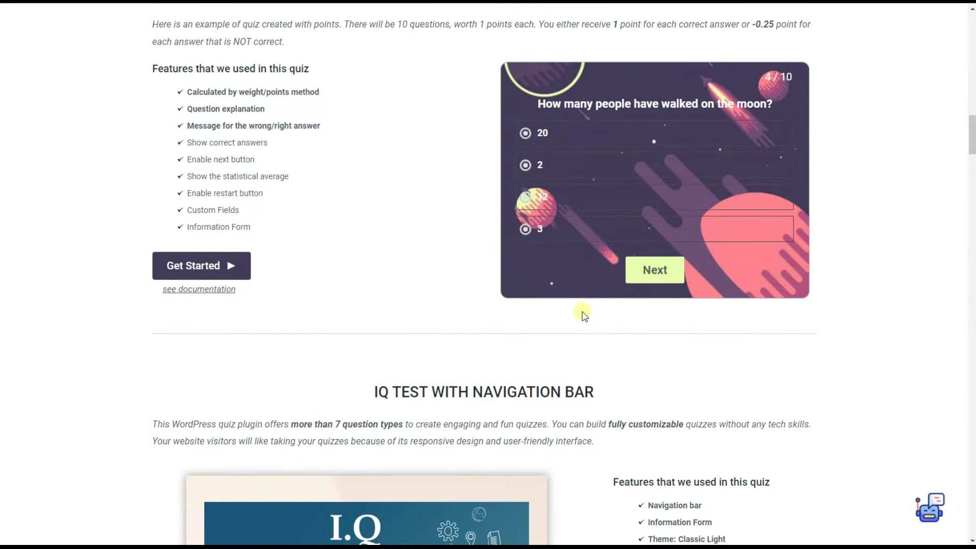
left_click(579, 199)
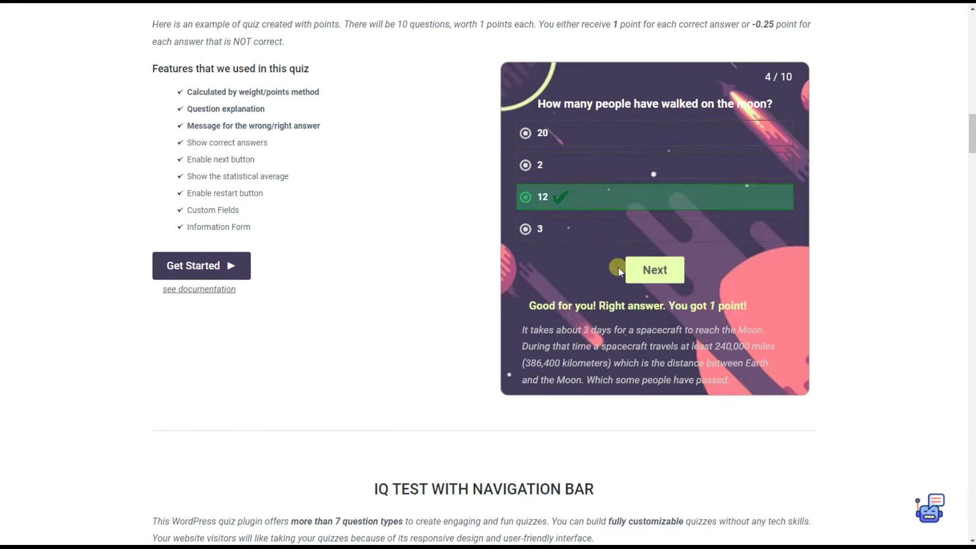
left_click(655, 269)
scroll(577, 263, "up", 1)
left_click(577, 263)
Answer questions 6–10 with 1925, Indonesia, Cancer, 1 and October, then submit for the score
left_click(654, 328)
scroll(615, 305, "down", 1)
left_click(590, 236)
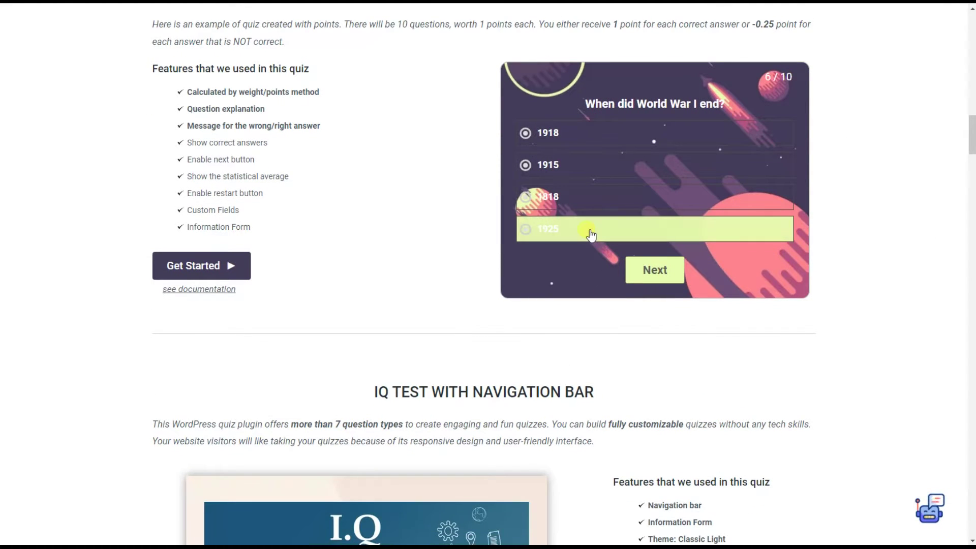
left_click(636, 267)
scroll(631, 270, "up", 1)
left_click(603, 251)
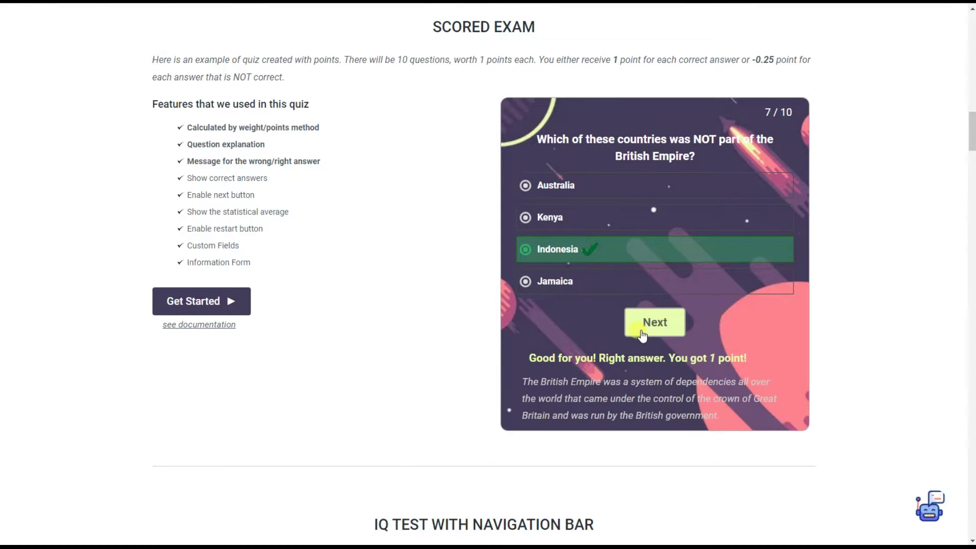
left_click(643, 334)
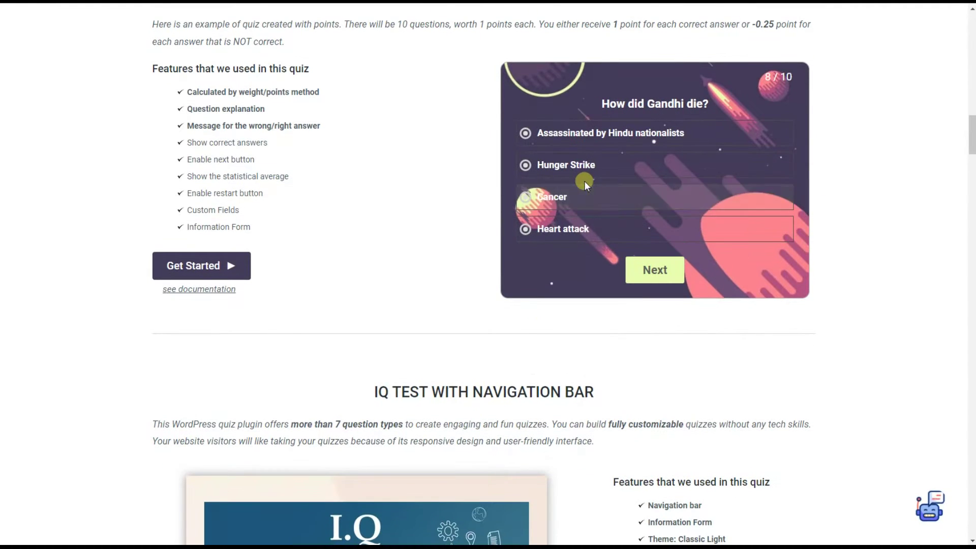
left_click(589, 199)
left_click(652, 270)
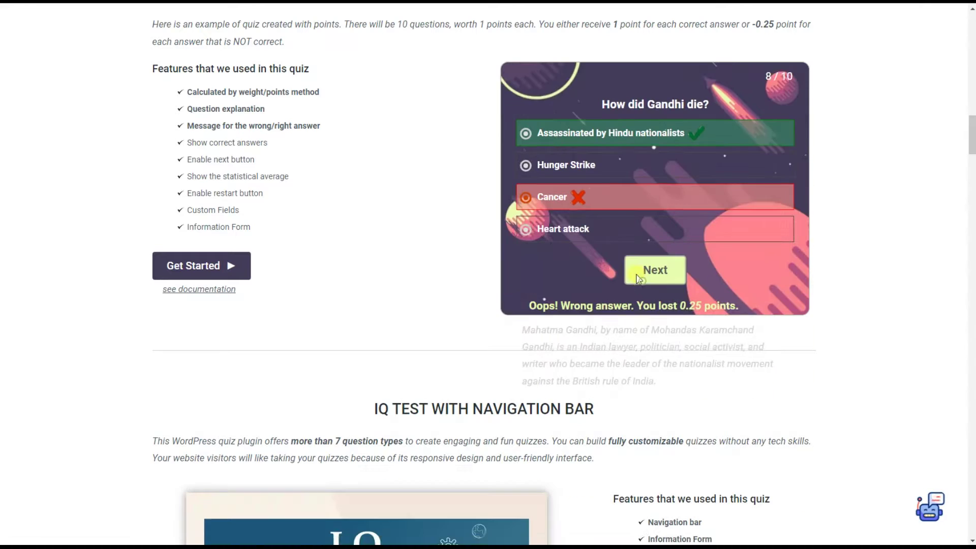
left_click(576, 217)
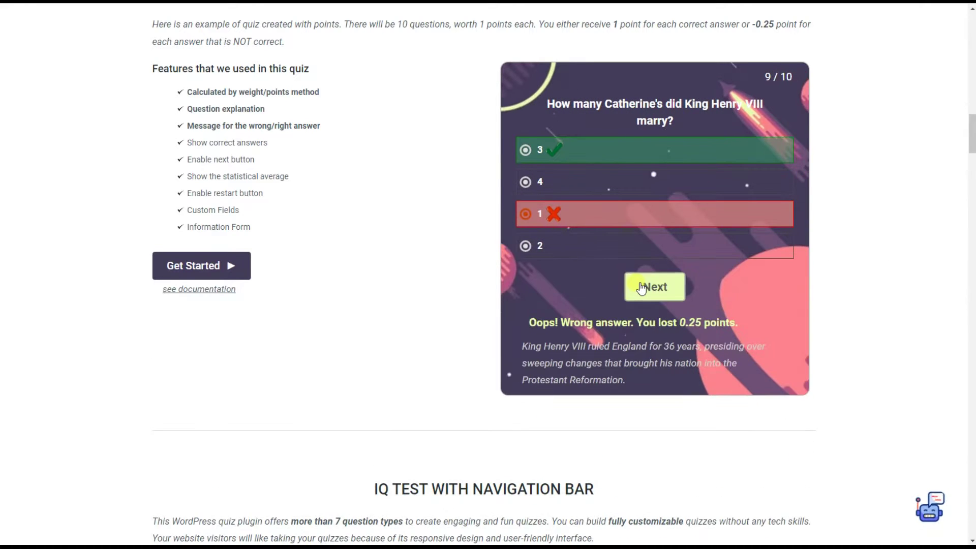
left_click(642, 288)
left_click(531, 215)
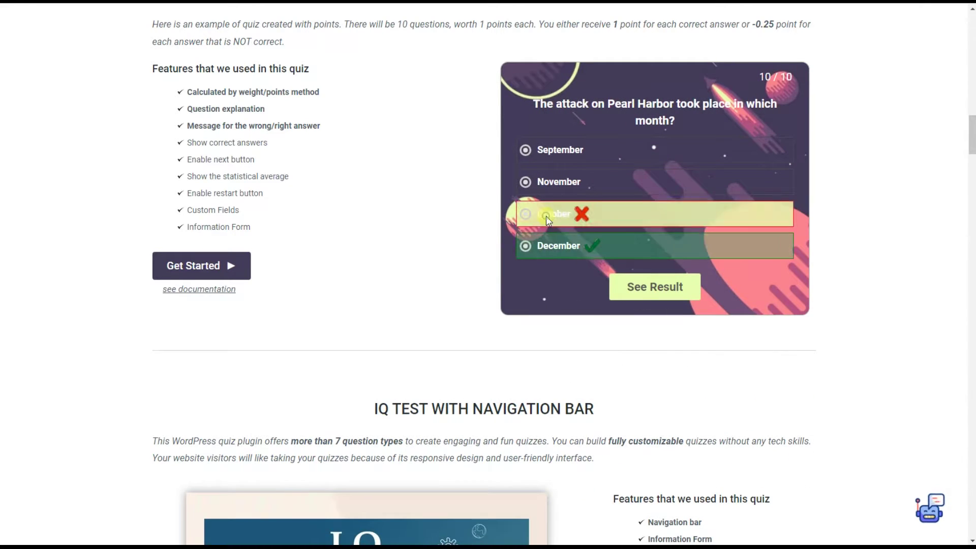
left_click(633, 297)
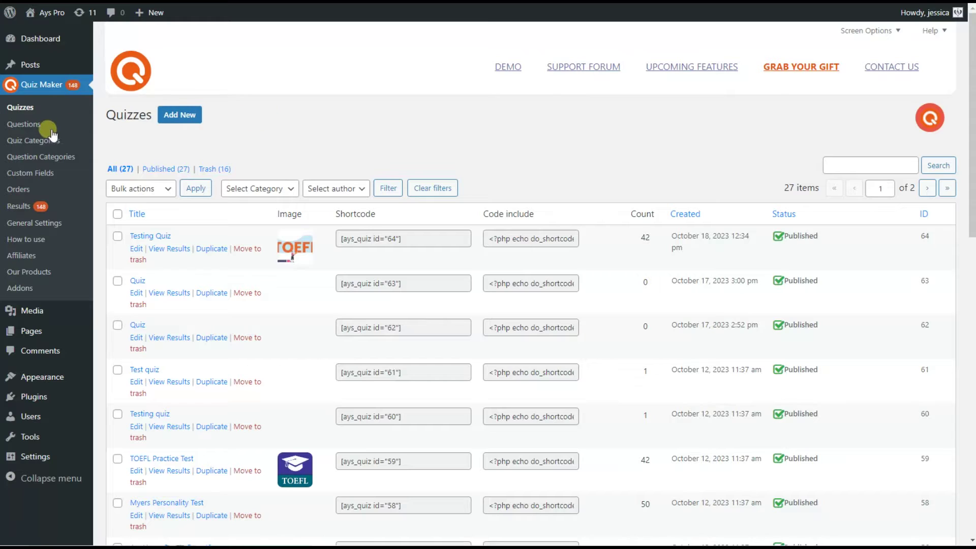
Go to Quiz Maker's Questions list and start a new question, keeping the default Radio type
left_click(31, 124)
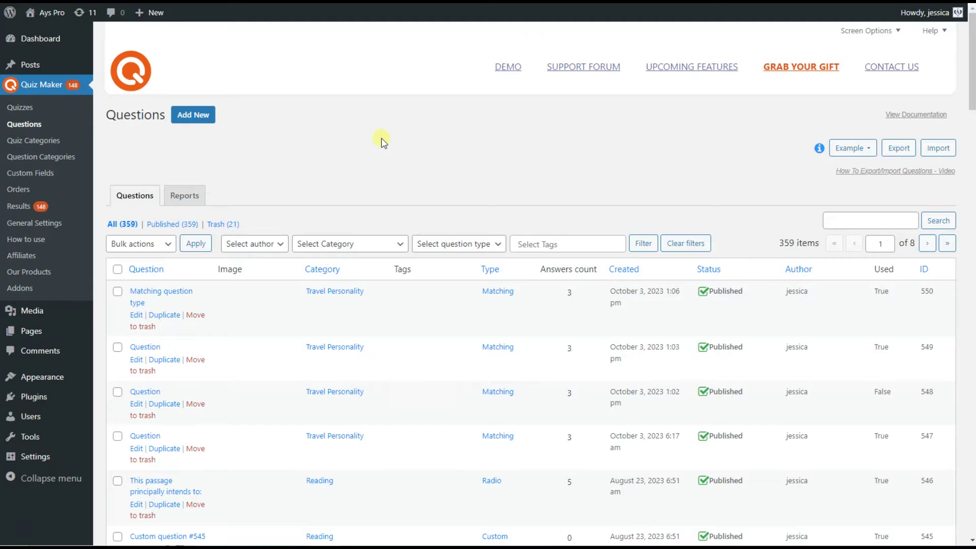
left_click(208, 113)
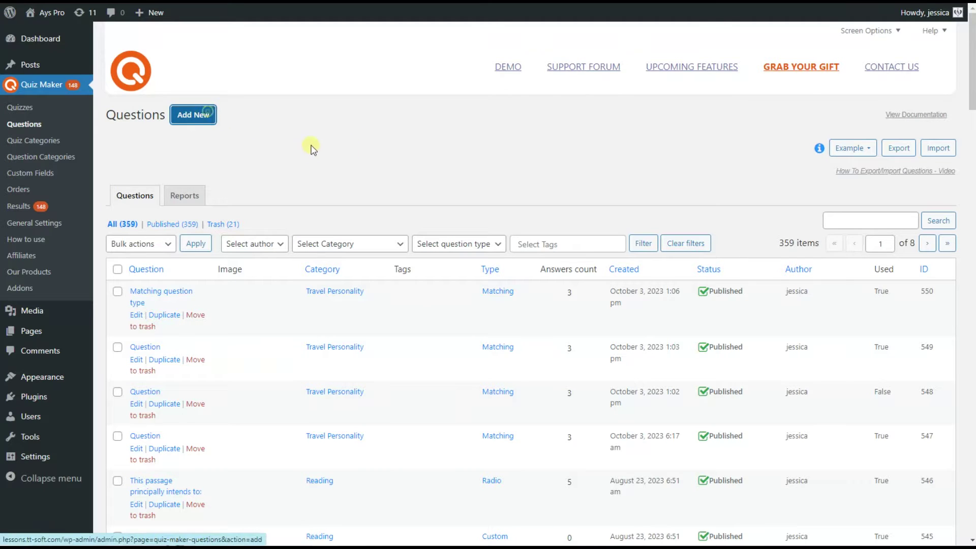
scroll(312, 386, "down", 1)
scroll(263, 391, "up", 1)
scroll(379, 312, "down", 1)
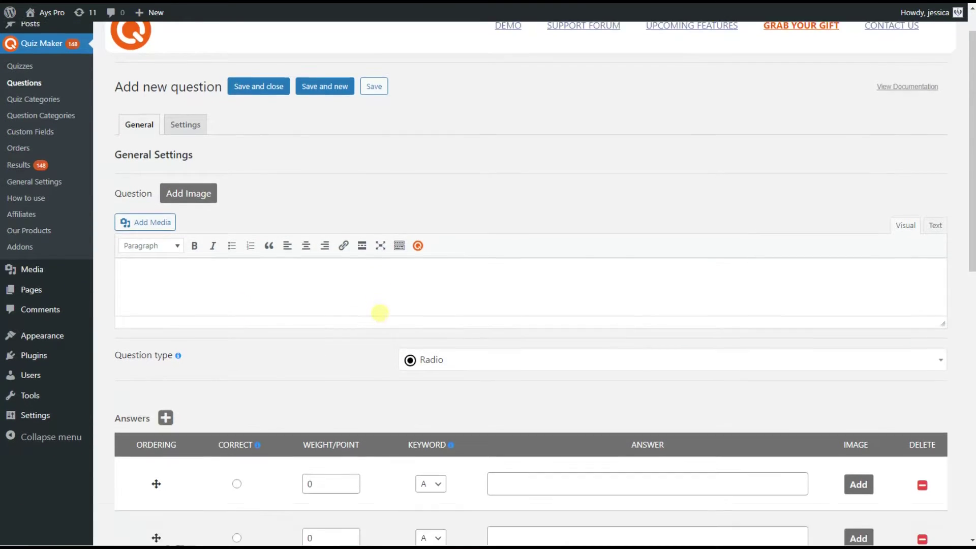
scroll(380, 313, "down", 4)
scroll(516, 234, "up", 2)
scroll(391, 318, "up", 1)
Paste the 'Have you...?' question text and its first three answer options
left_click(400, 259)
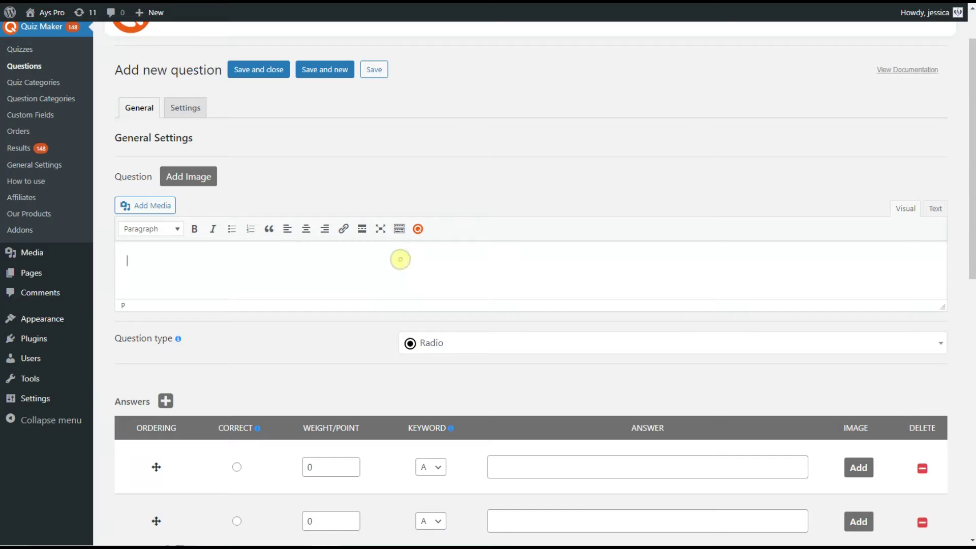
type("Have you...?")
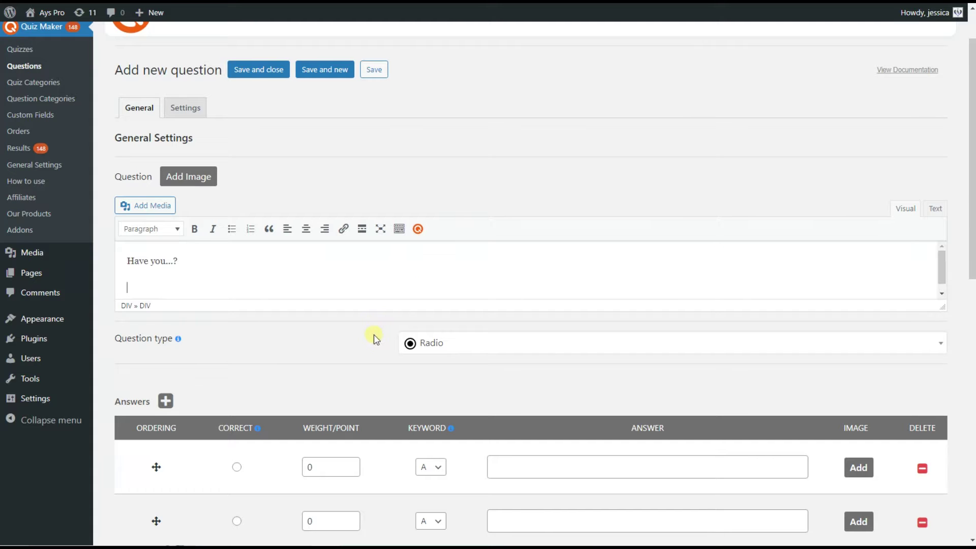
scroll(376, 338, "down", 1)
left_click(503, 411)
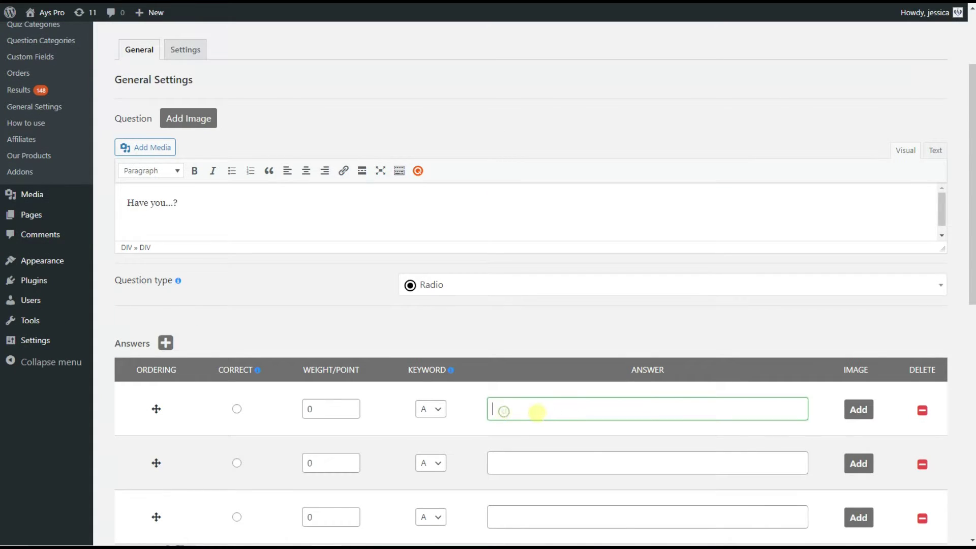
type("got any friends in Barcelona")
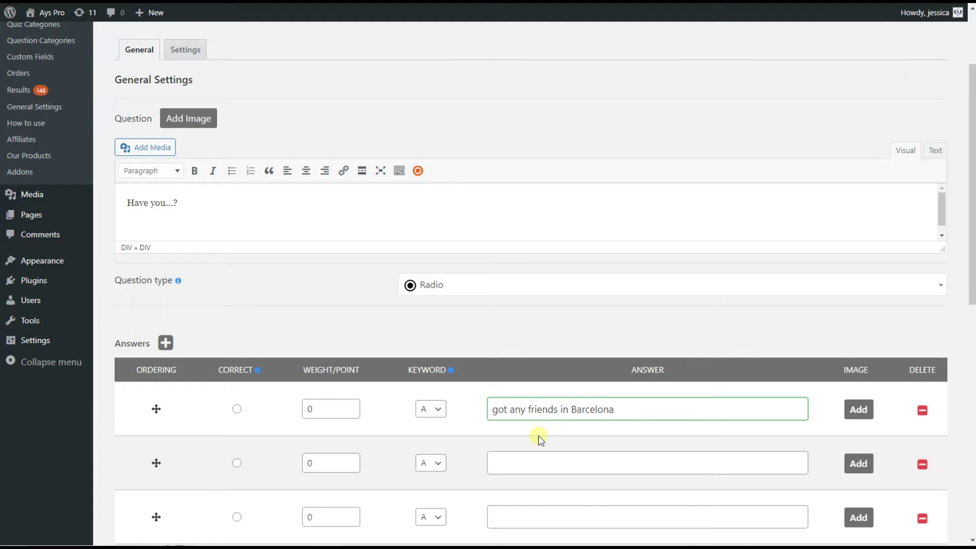
scroll(540, 440, "down", 1)
left_click(529, 398)
type("friends in Barcelona got")
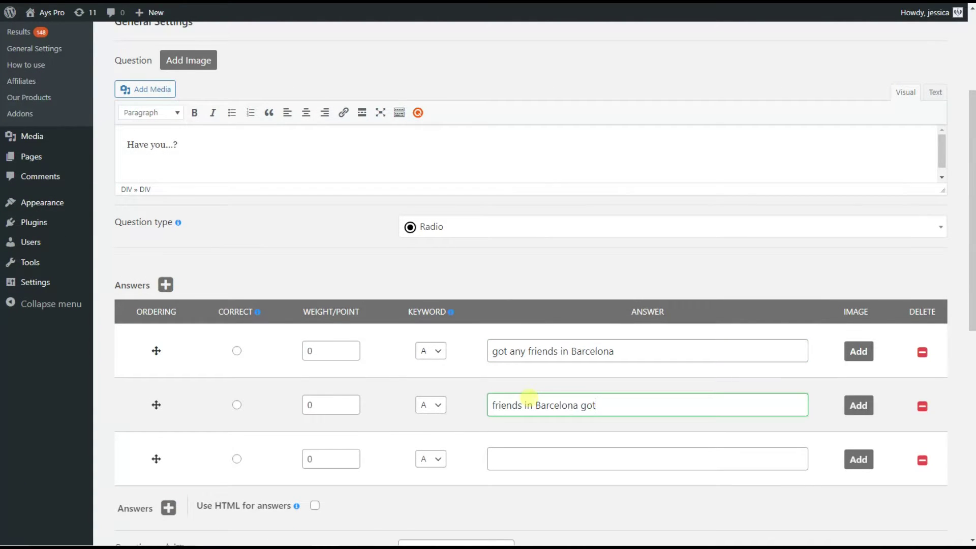
left_click(617, 458)
type("not got no friends in Barcelona")
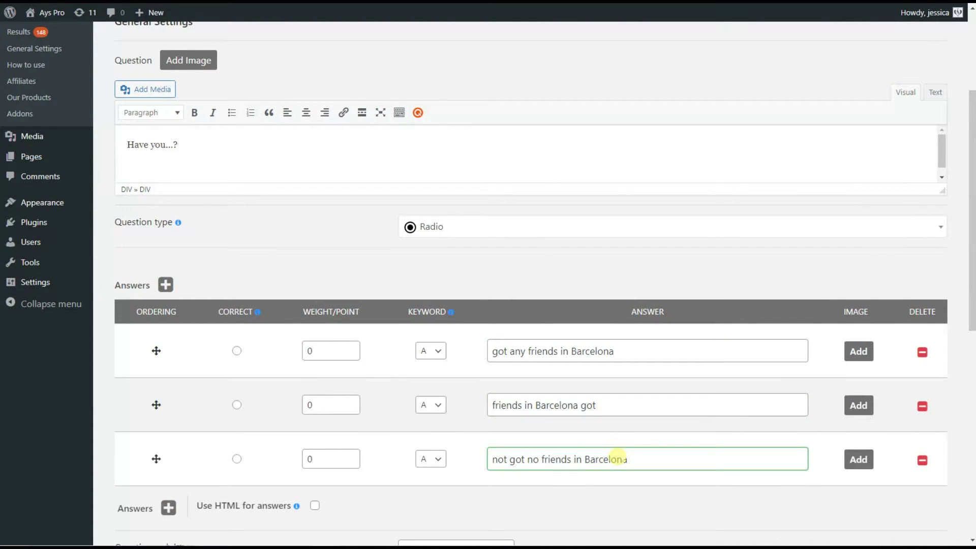
Add a fourth answer and mark 'got any friends in Barcelona' as correct
scroll(617, 456, "down", 1)
left_click(166, 227)
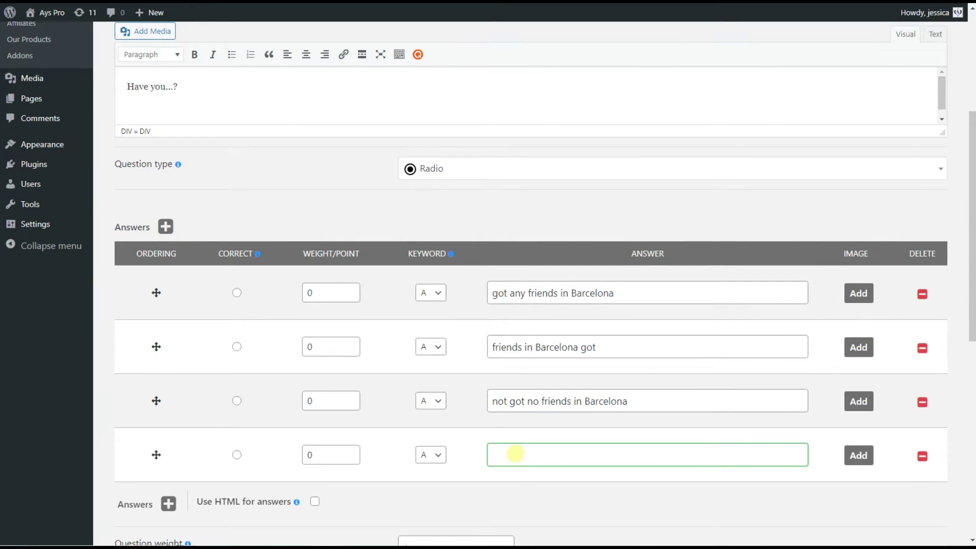
type("in Barcelona any friends")
left_click(541, 302)
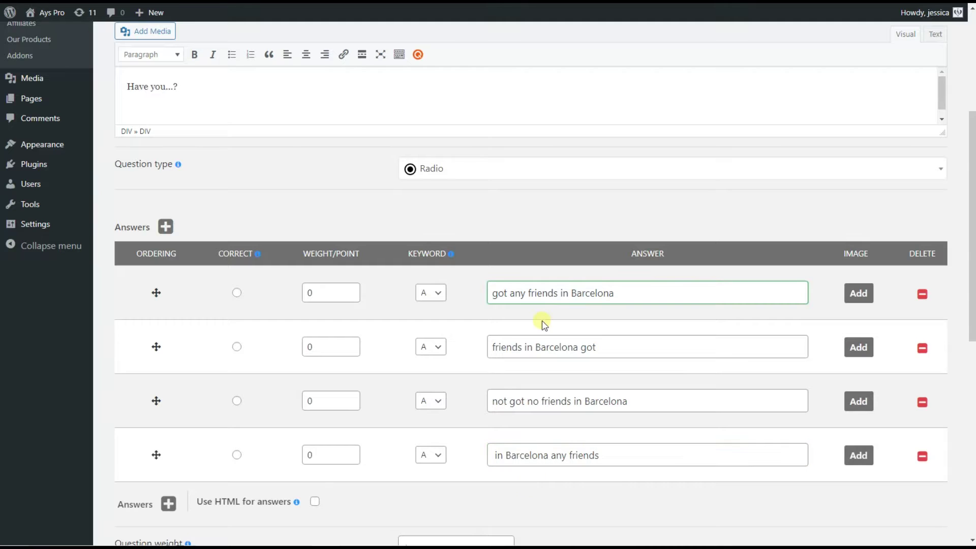
left_click(497, 289)
left_click(237, 292)
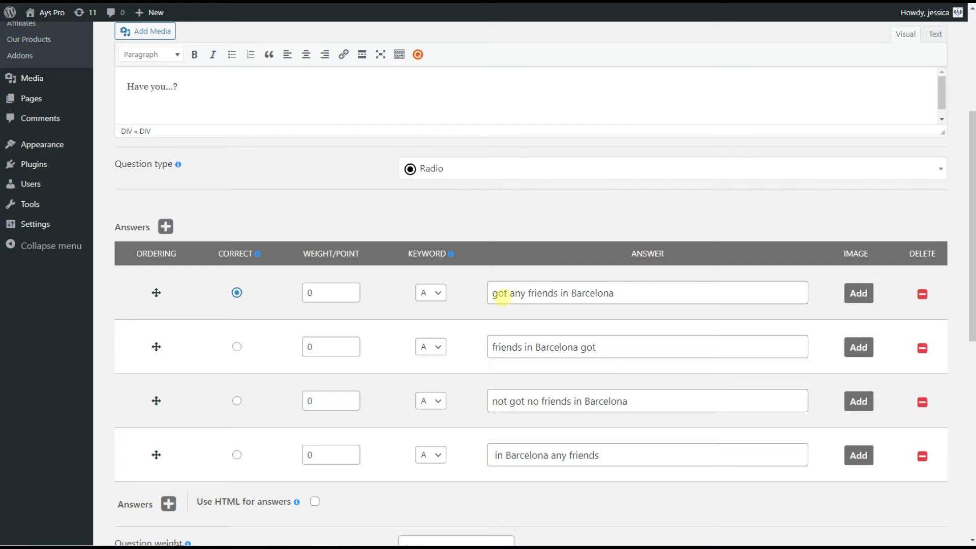
Enter weight 1 for the first answer and -1 for the second, third and fourth answers
left_click(310, 292)
key("ctrl+a")
type("1")
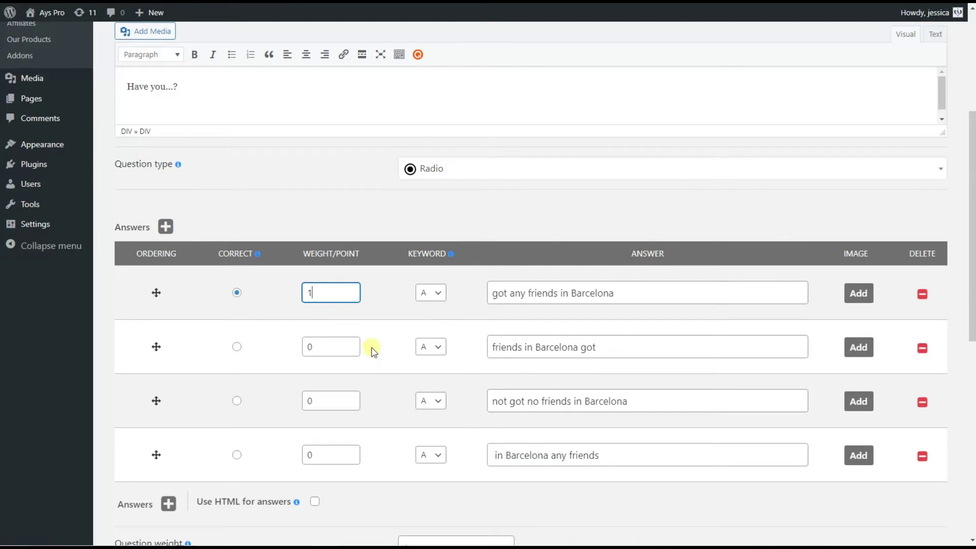
left_click_drag(358, 344, 287, 349)
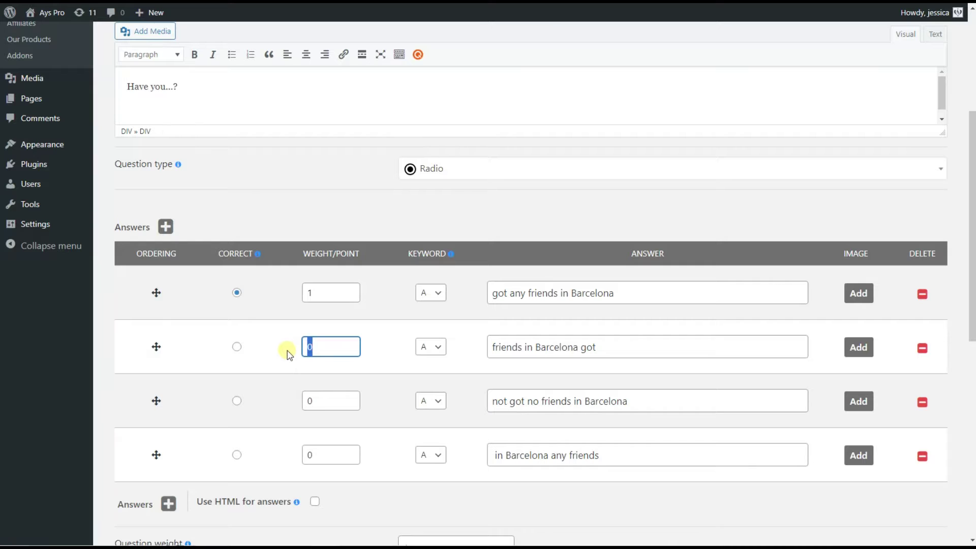
key("BackSpace")
type("-1")
left_click_drag(329, 334, 275, 366)
left_click_drag(318, 399, 305, 403)
type("-1")
left_click_drag(331, 450, 305, 455)
type("-1")
left_click(389, 426)
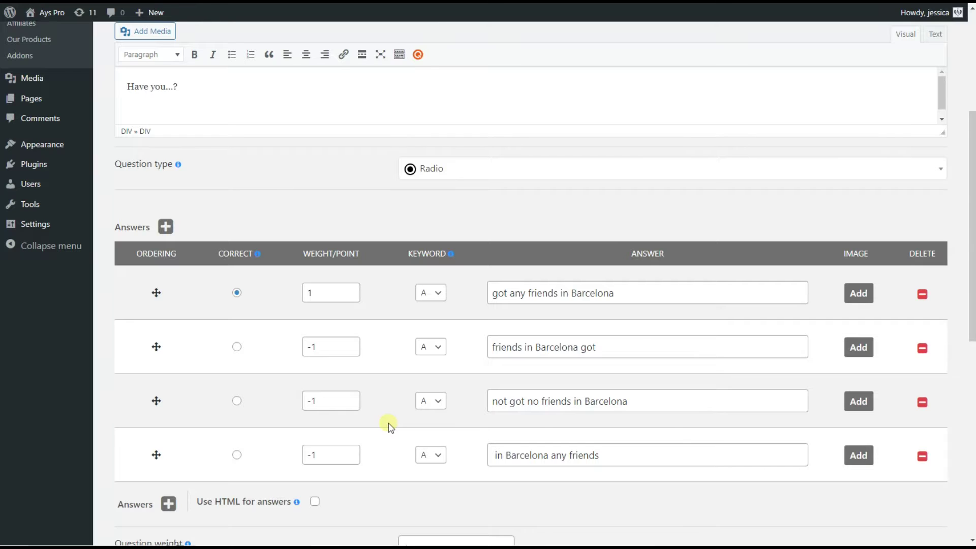
Review the 'Have you...?' question form, then save it with Save and new
scroll(379, 340, "up", 1)
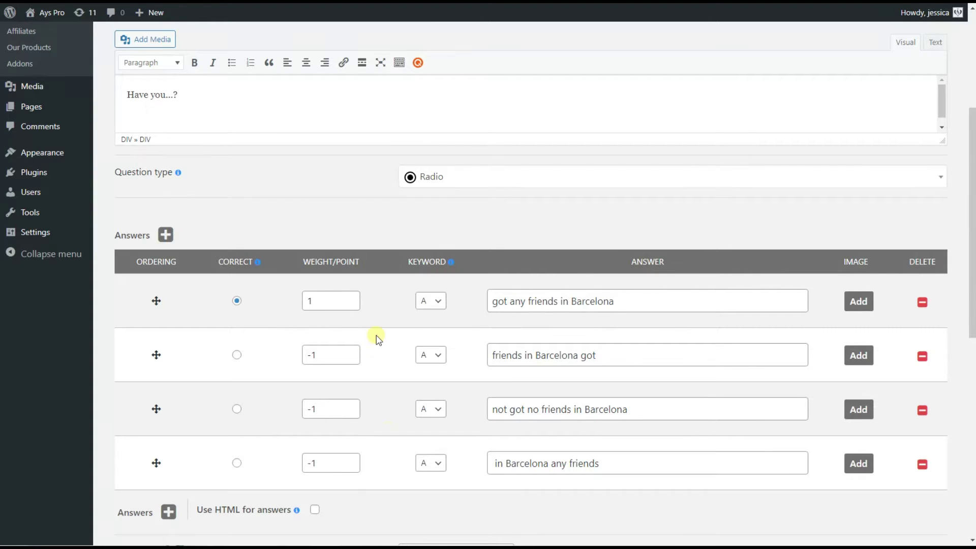
scroll(379, 340, "down", 5)
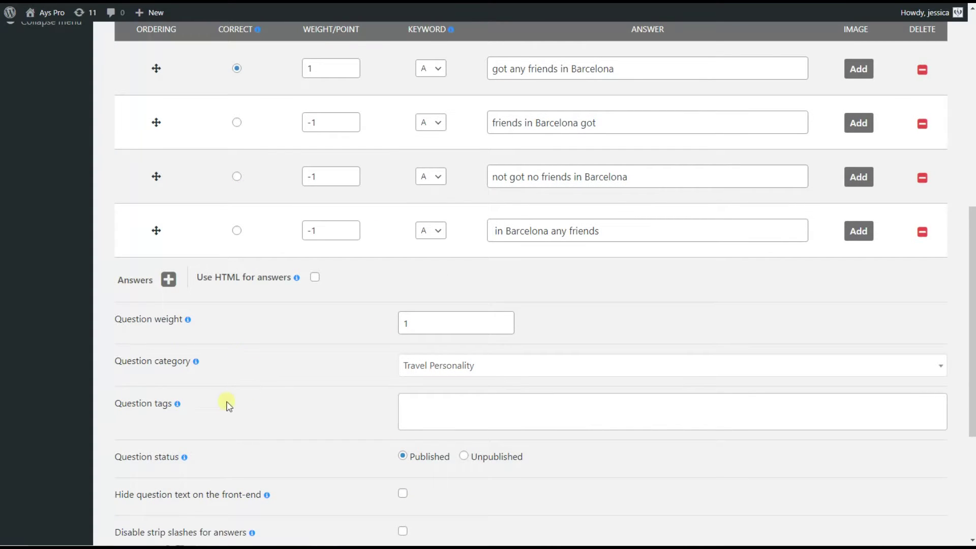
scroll(219, 407, "down", 3)
scroll(254, 386, "down", 3)
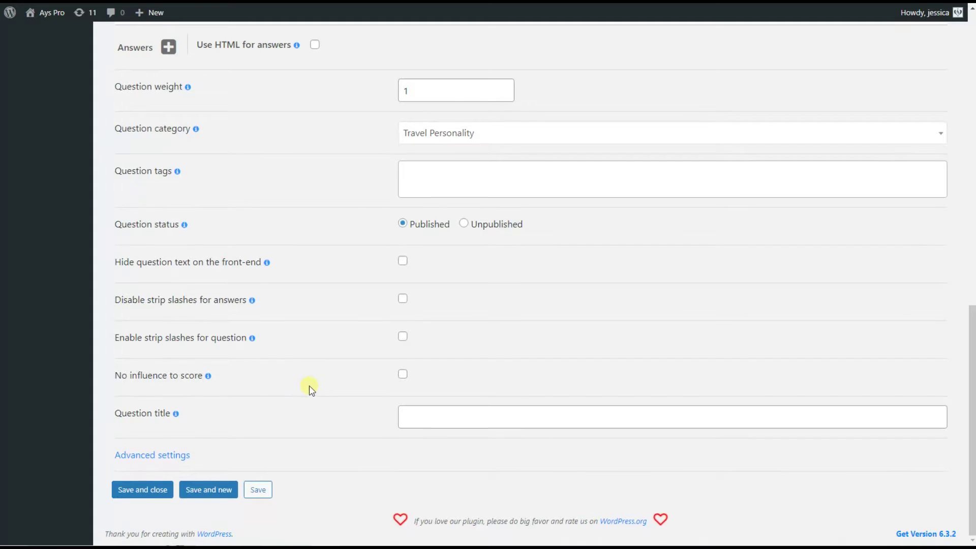
scroll(526, 372, "up", 15)
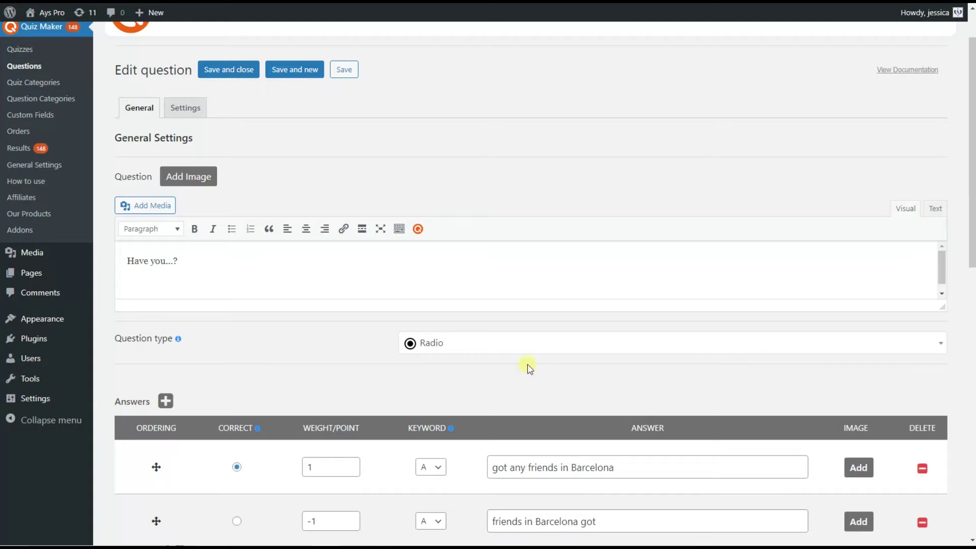
left_click(297, 77)
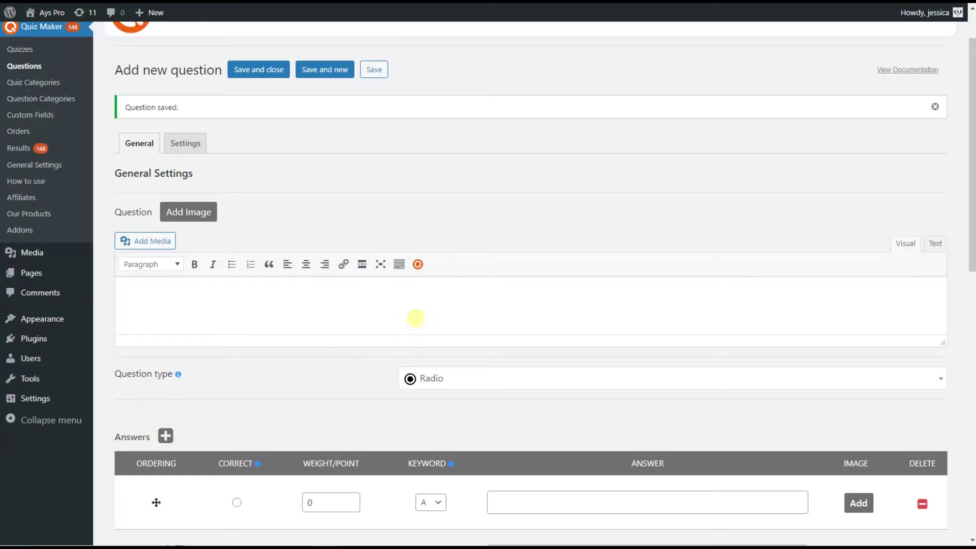
Paste the question text 'She has her German classes ......' into the editor
left_click(377, 309)
type("She has her German classes ......")
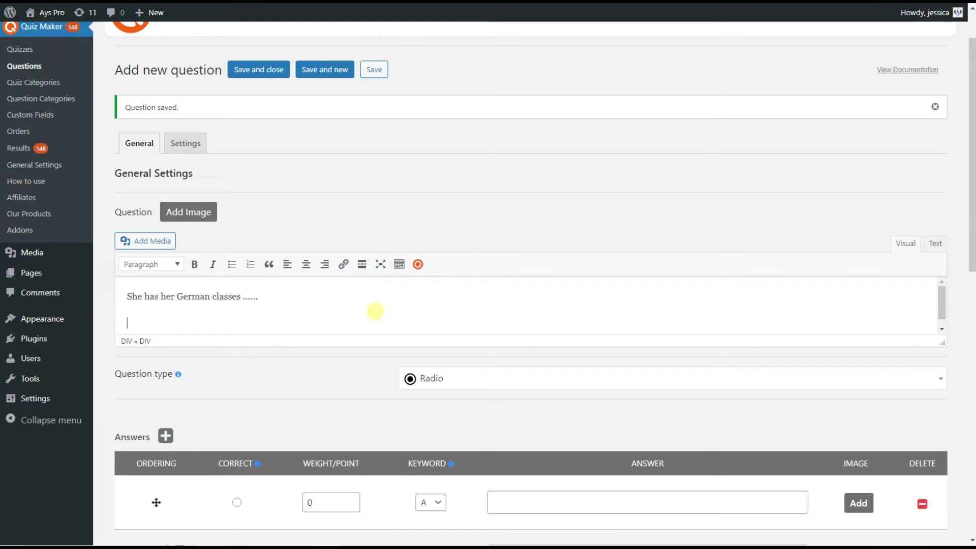
scroll(384, 316, "down", 1)
scroll(393, 322, "down", 5)
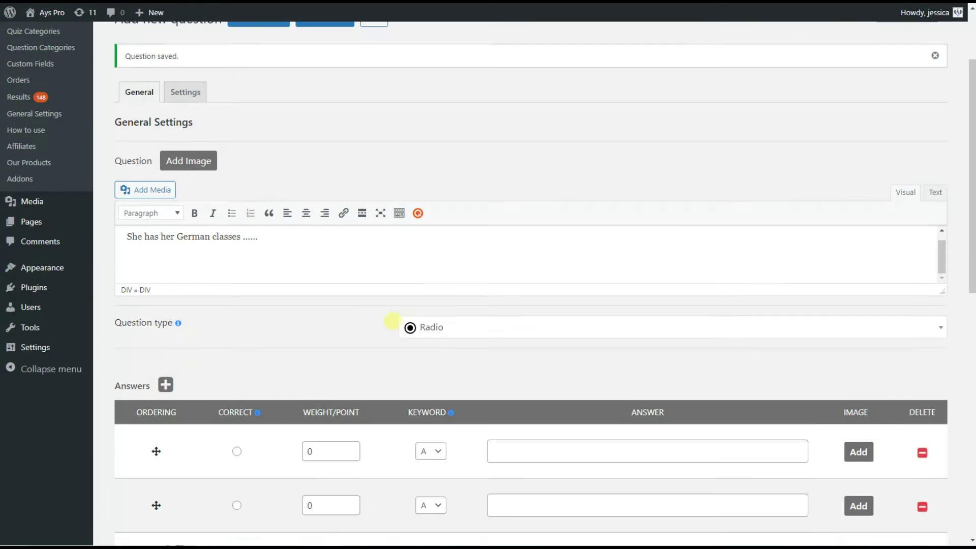
scroll(512, 319, "up", 3)
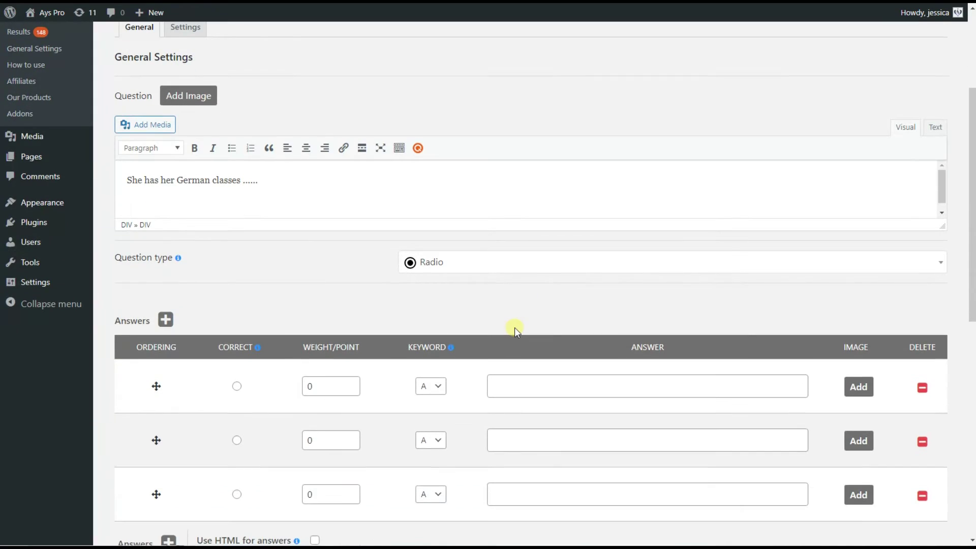
Enter the answers on, in, at and by Tuesday mornings, adding a fourth answer row
left_click(534, 387)
type("on Tuesday mornings")
left_click(597, 435)
type("in Tuesday mornings")
left_click(612, 493)
type("at Tuesday mornings")
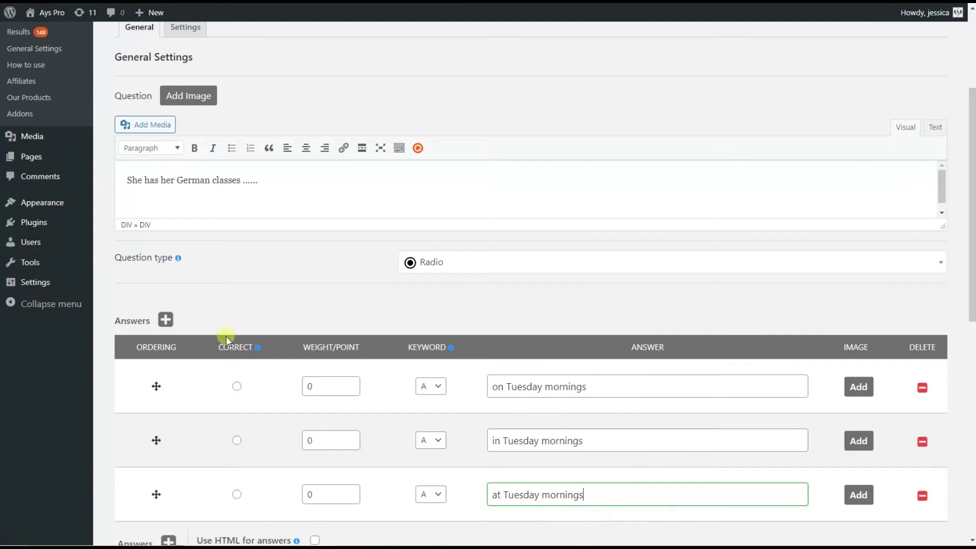
left_click(166, 319)
type("by Tuesday mornings")
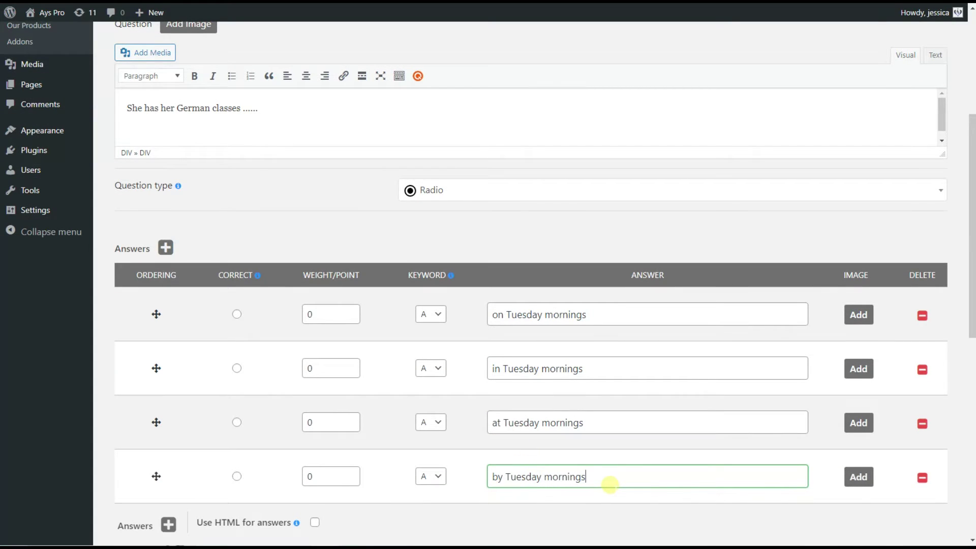
Mark 'on Tuesday mornings' as the correct answer with 2 points
left_click(237, 314)
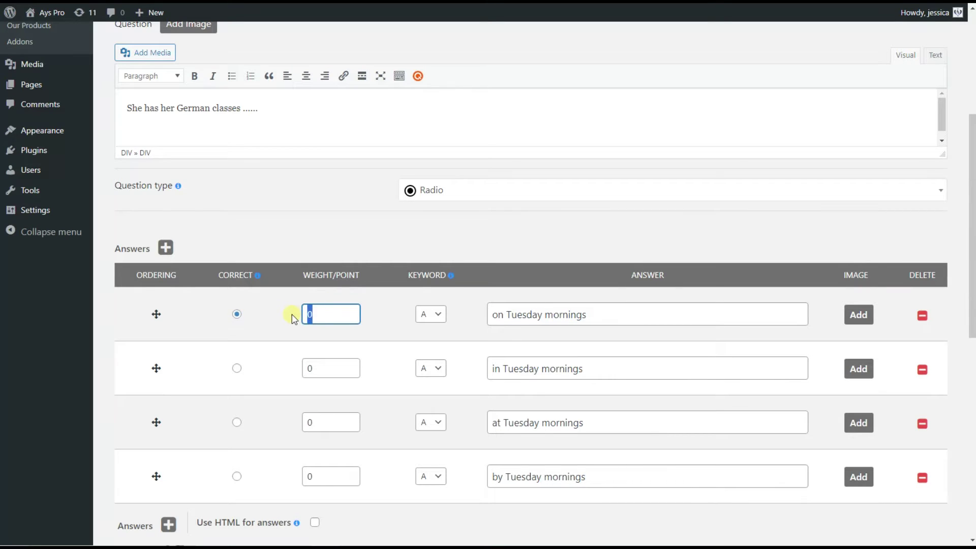
type("2")
left_click(447, 247)
Give the second, third and fourth answers weights of -0.5, -0.33 and -0.25
left_click_drag(331, 366, 306, 365)
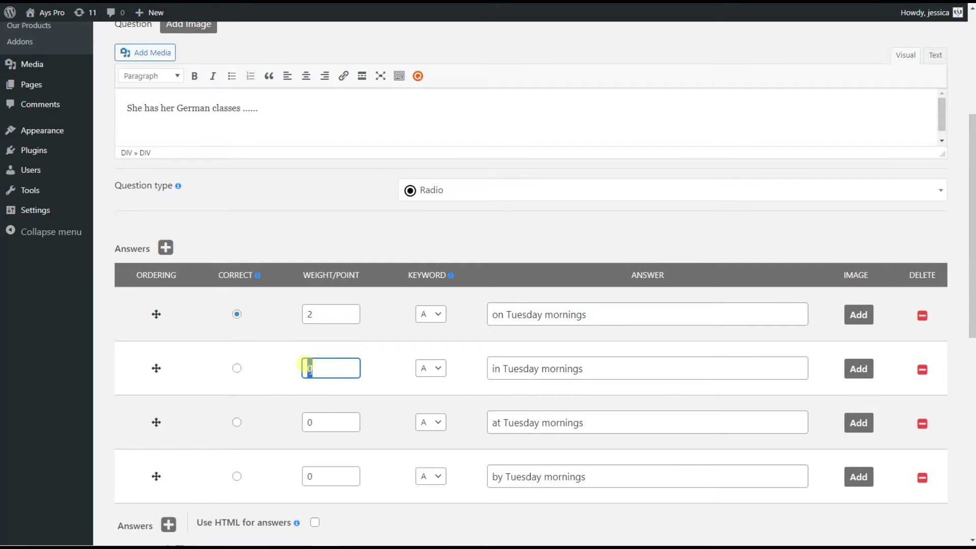
type("-0.5")
left_click_drag(317, 422, 261, 433)
type("-0.33")
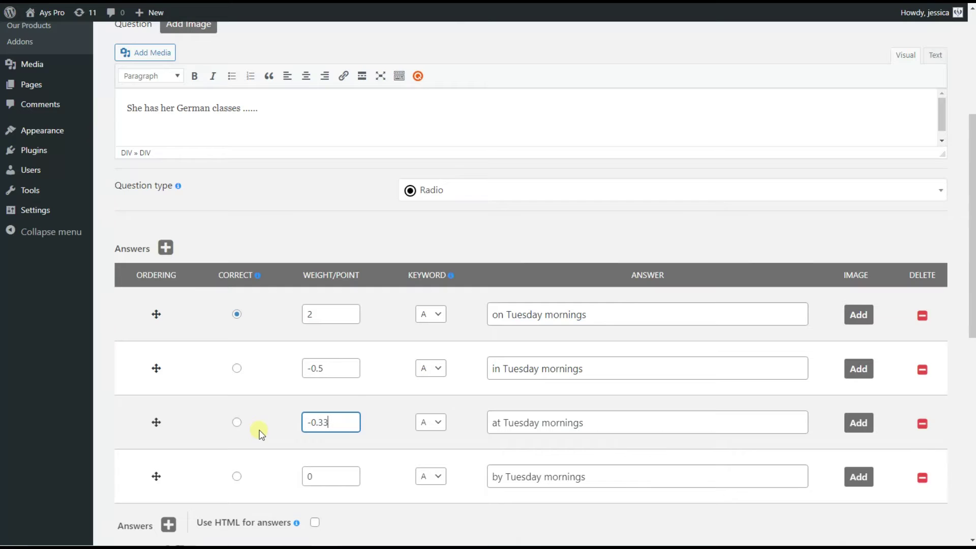
left_click_drag(360, 473, 330, 480)
key("BackSpace")
type("-")
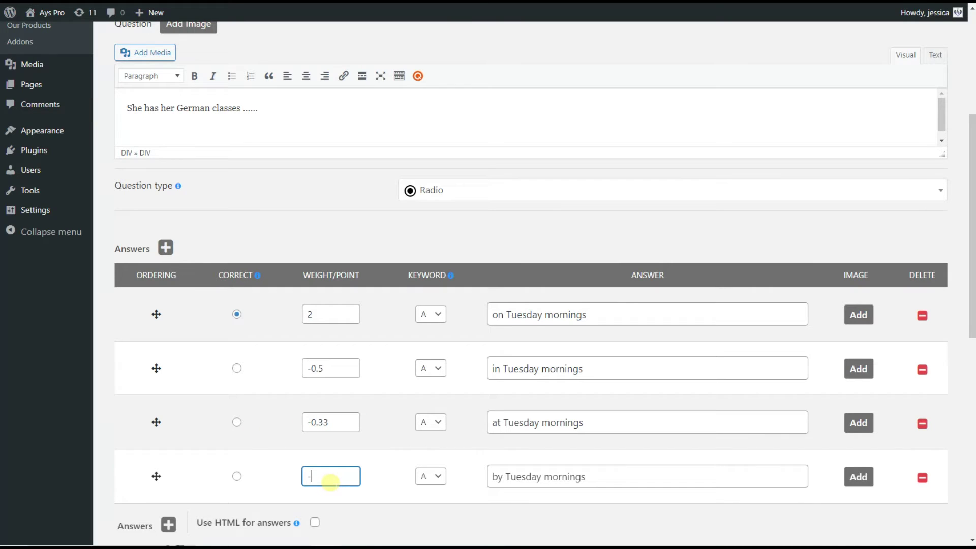
type("0.25")
left_click(379, 433)
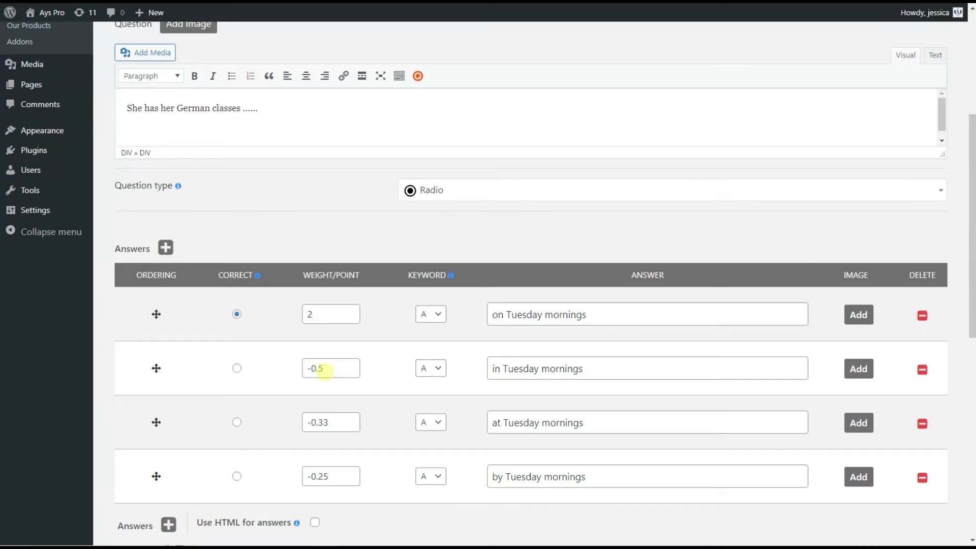
Save the German classes question and return to the Quizzes list
scroll(475, 386, "up", 3)
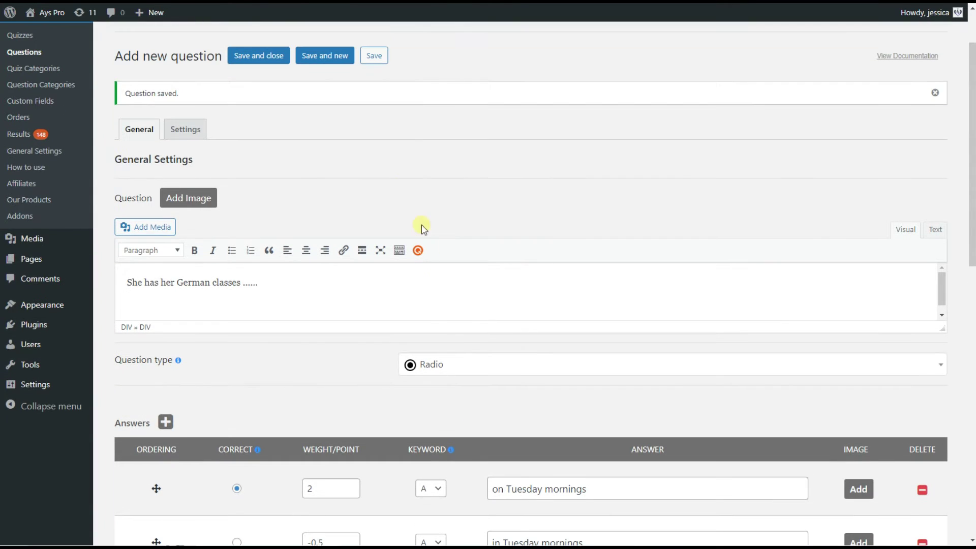
left_click(374, 56)
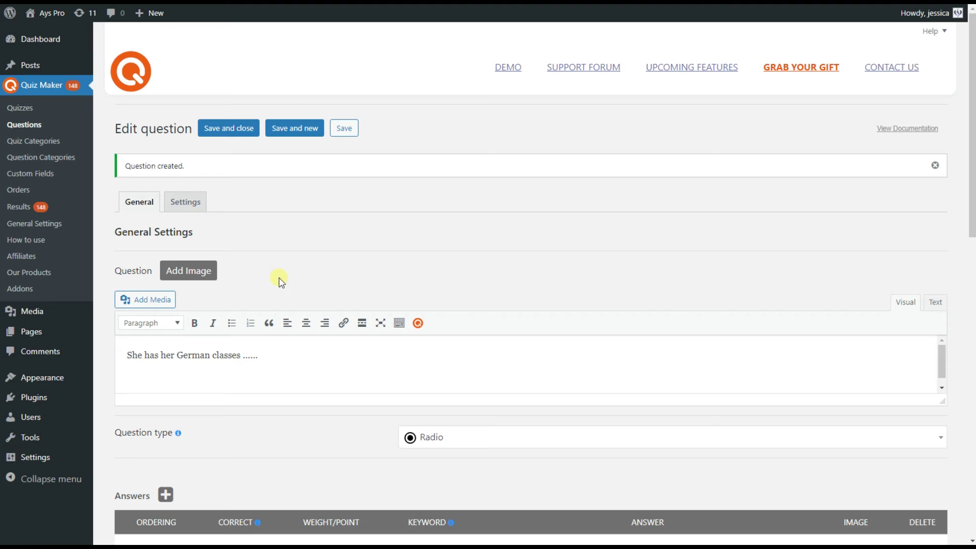
left_click(22, 110)
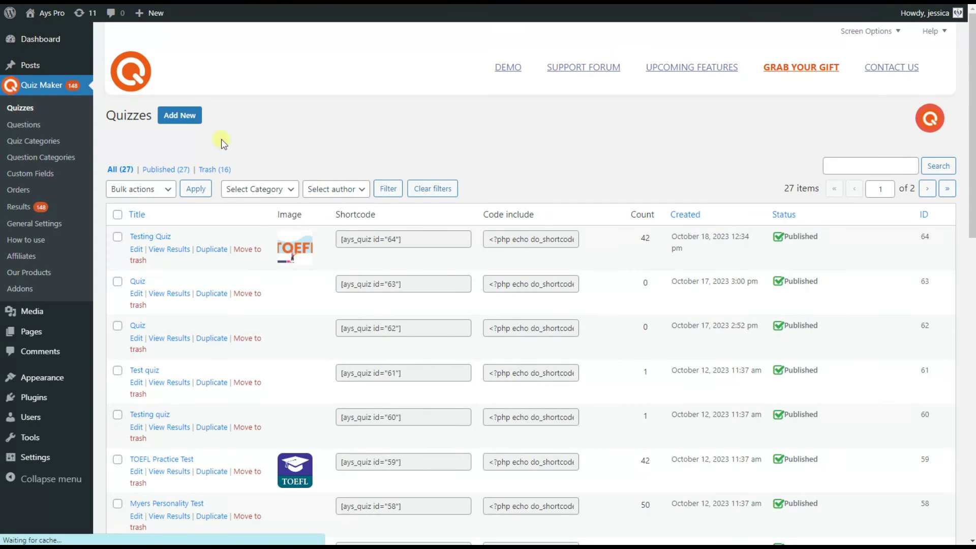
Create a new quiz and add the 'Have you...?' and German classes questions to it
left_click(178, 116)
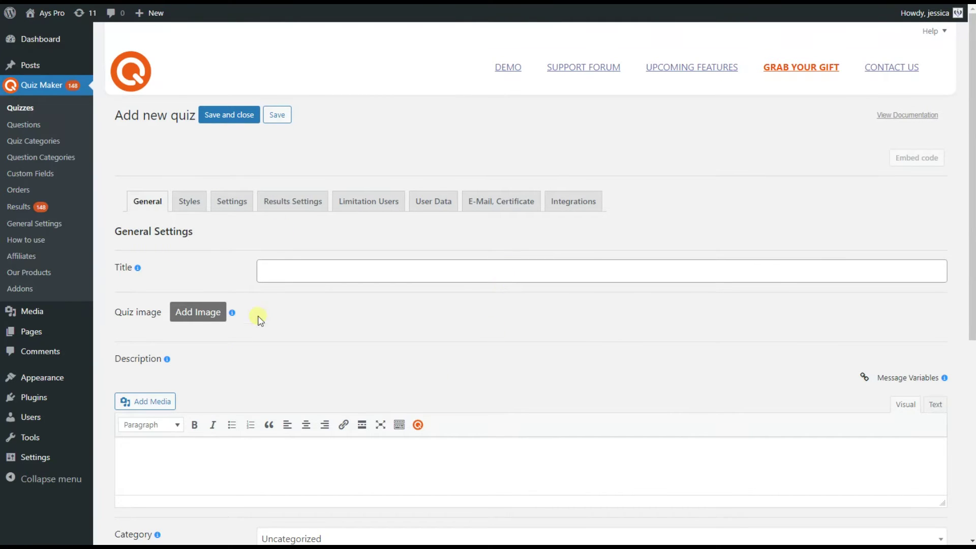
scroll(281, 318, "down", 2)
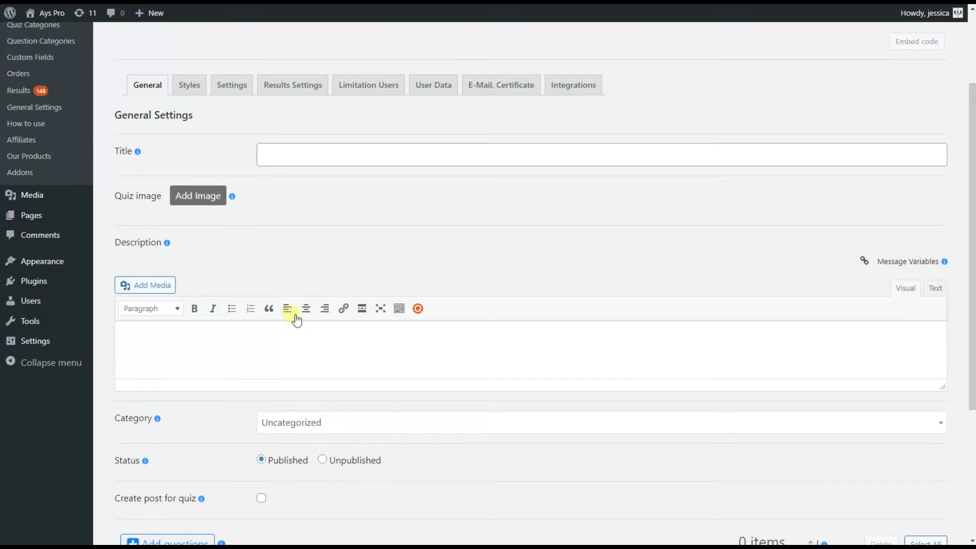
scroll(294, 315, "down", 2)
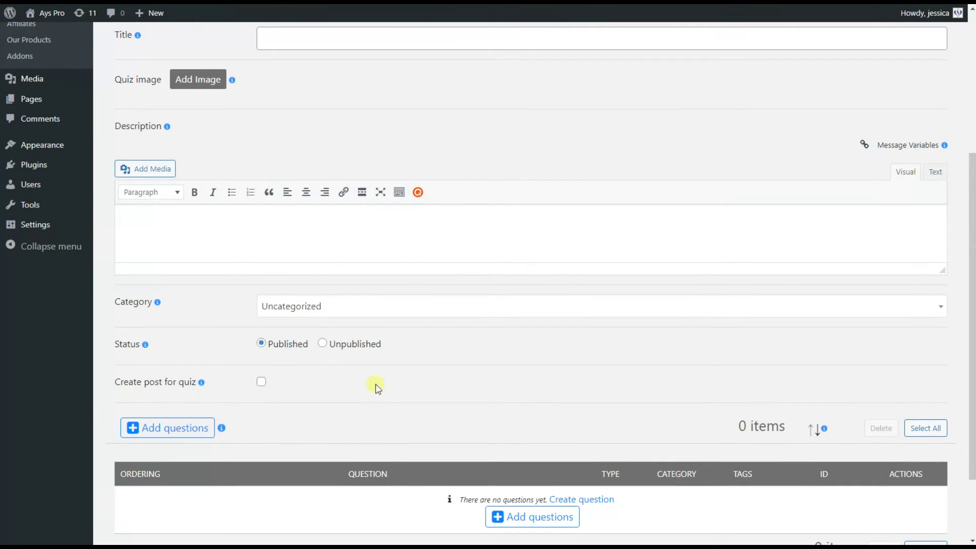
scroll(437, 437, "up", 1)
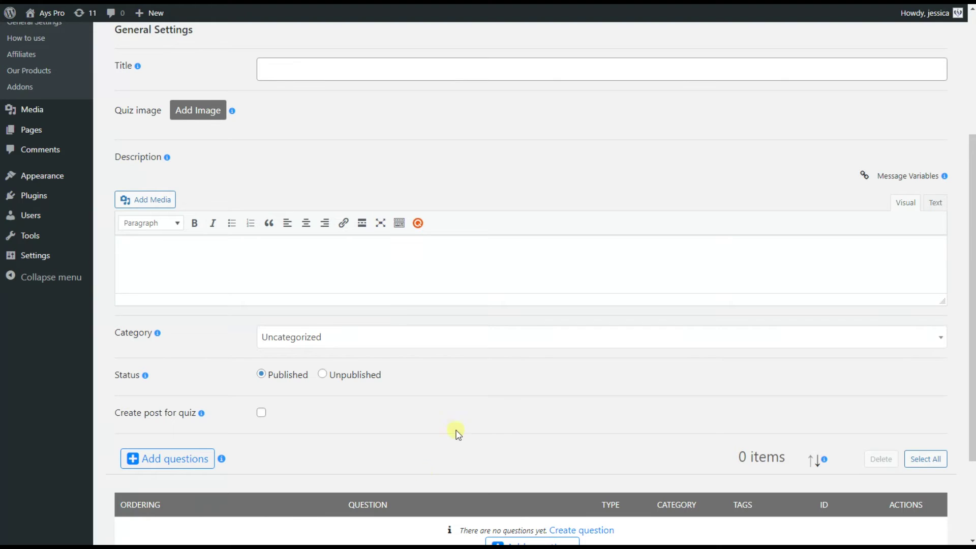
left_click(189, 459)
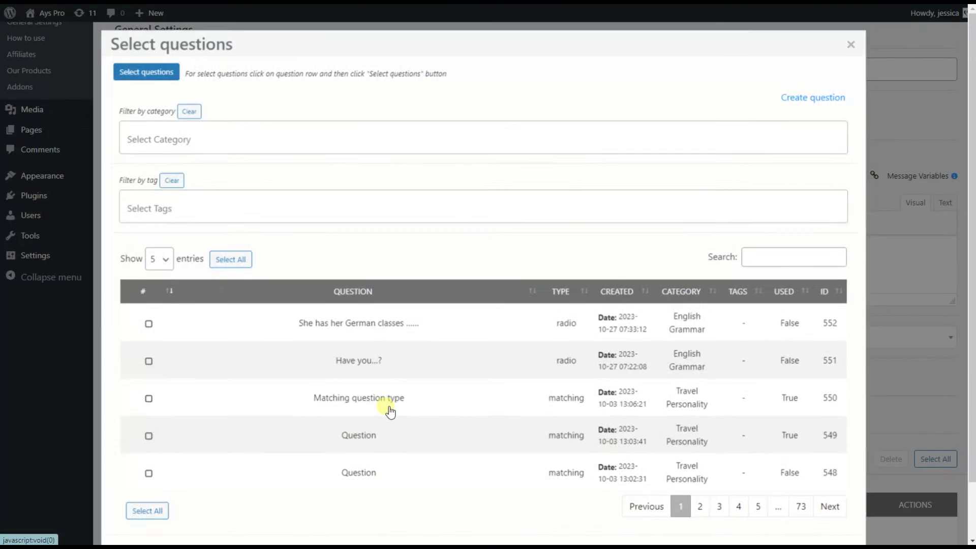
left_click(401, 366)
left_click(399, 322)
scroll(284, 489, "down", 1)
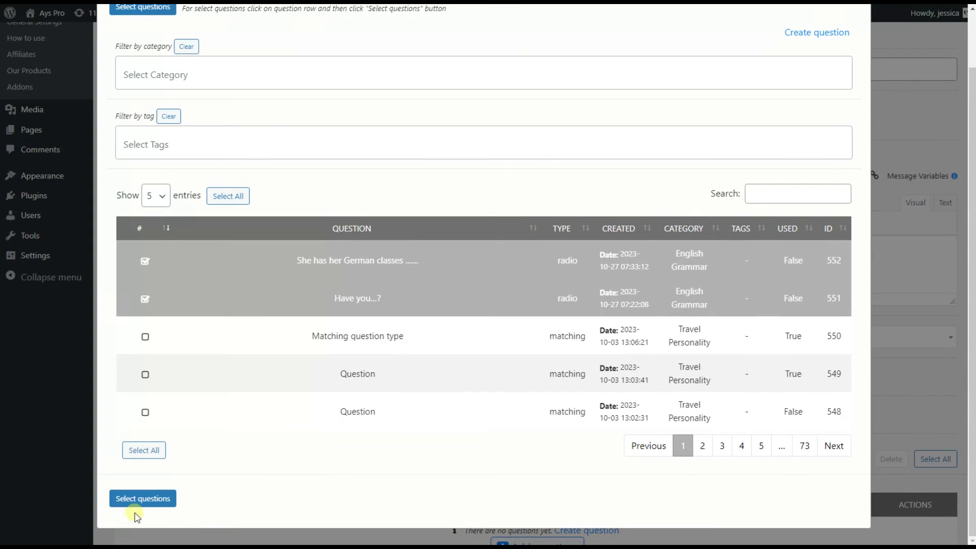
left_click(142, 499)
scroll(382, 419, "down", 2)
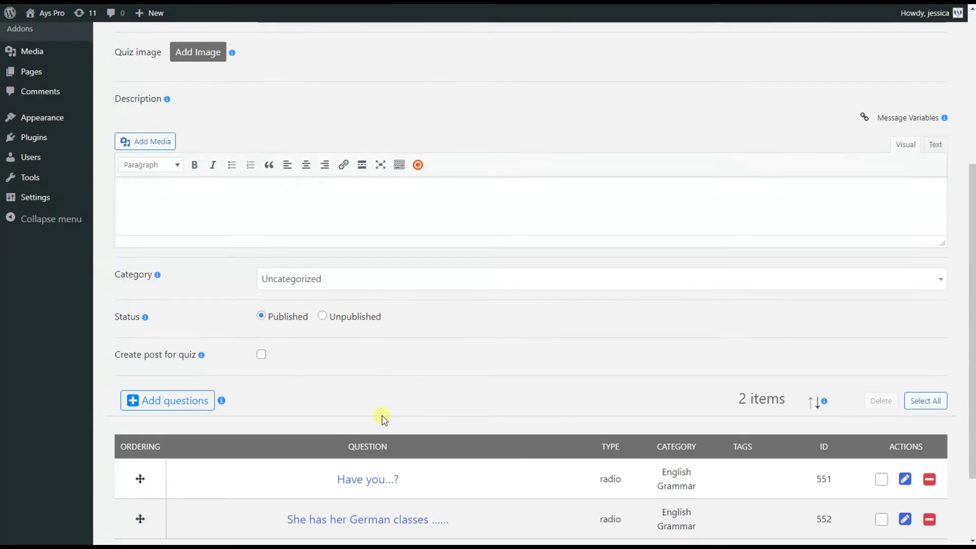
scroll(462, 456, "up", 1)
scroll(462, 455, "up", 2)
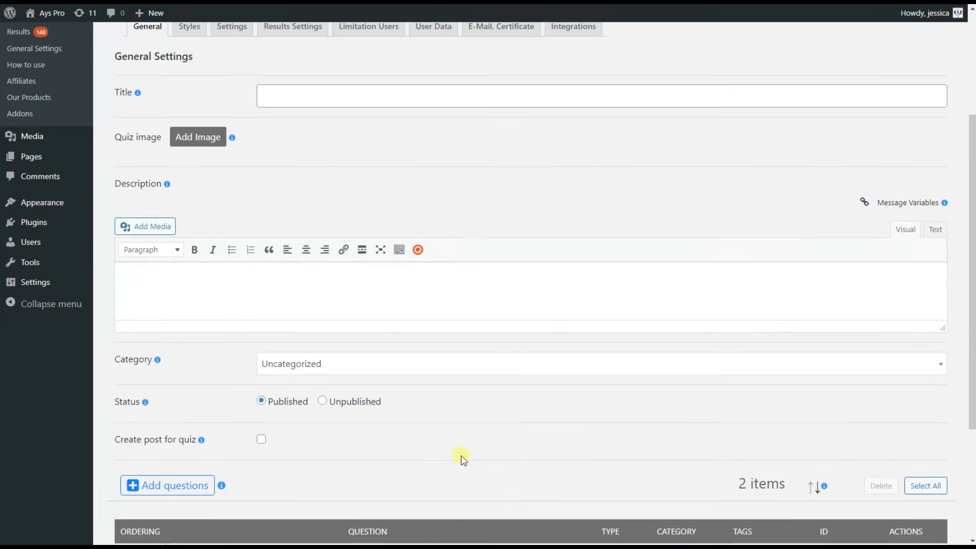
scroll(436, 422, "up", 2)
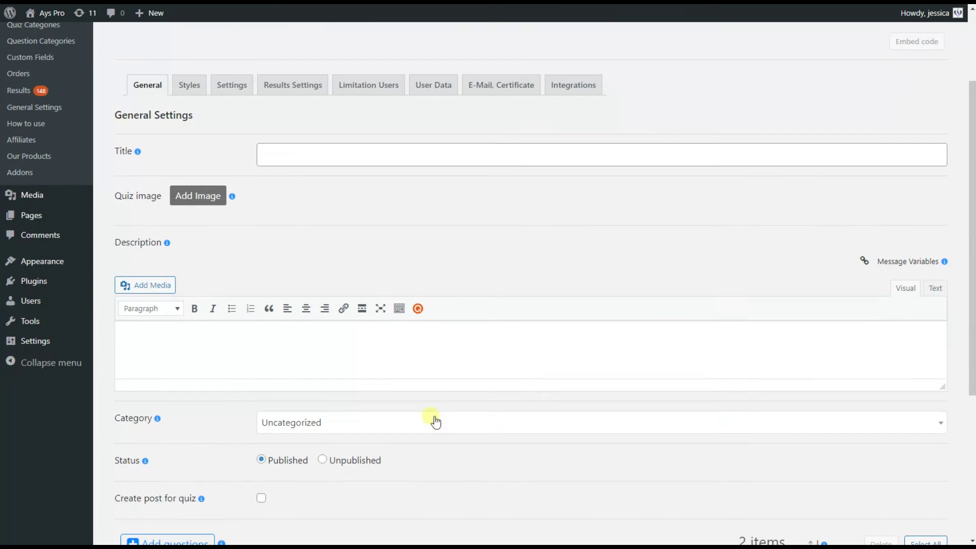
In Results Settings, set both score calculation and score display to By weight / points
left_click(321, 91)
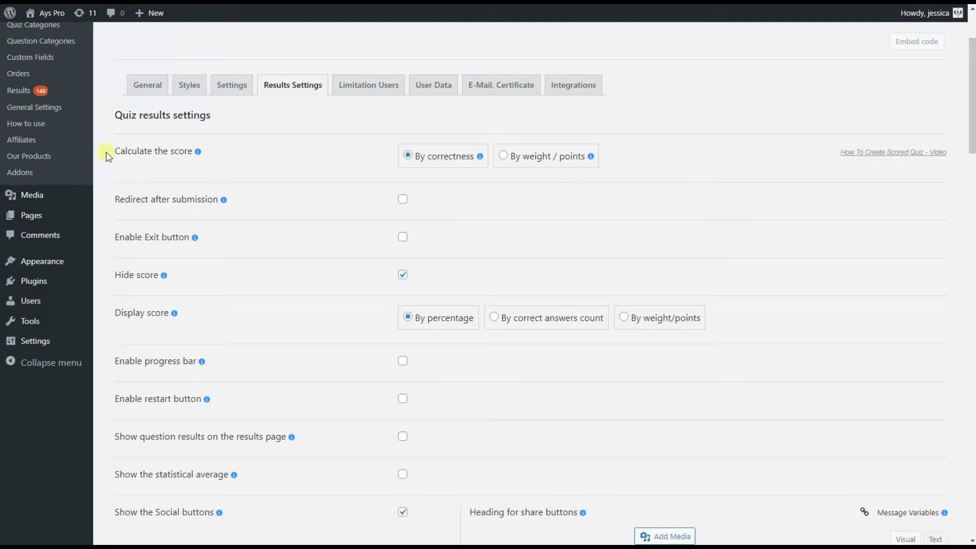
left_click_drag(113, 153, 208, 164)
left_click(217, 162)
left_click(537, 167)
left_click(479, 182)
left_click(659, 323)
Stop hiding the score from participants and show question results on the results page
left_click(403, 275)
left_click(514, 367)
left_click(263, 446)
scroll(315, 341, "down", 1)
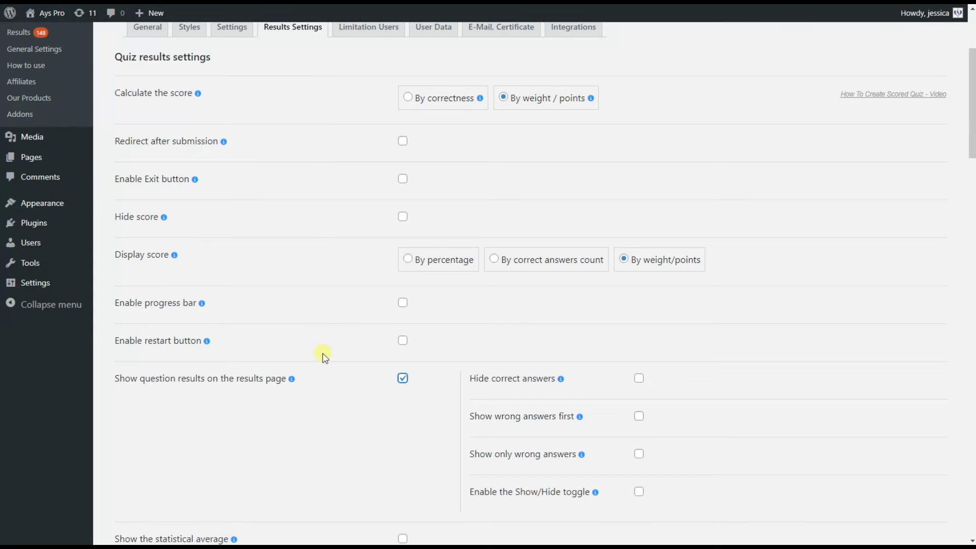
scroll(328, 372, "down", 15)
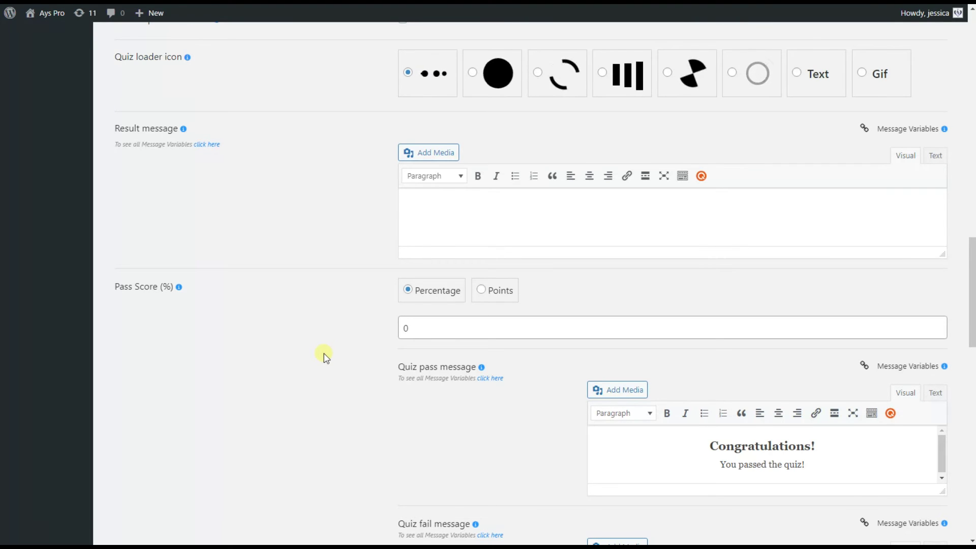
scroll(321, 356, "down", 2)
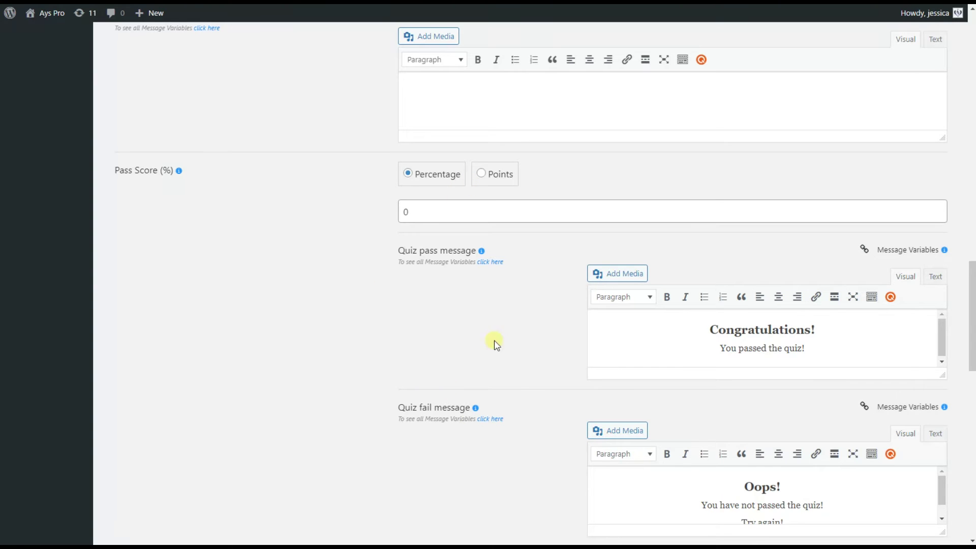
scroll(473, 434, "down", 1)
scroll(468, 432, "up", 5)
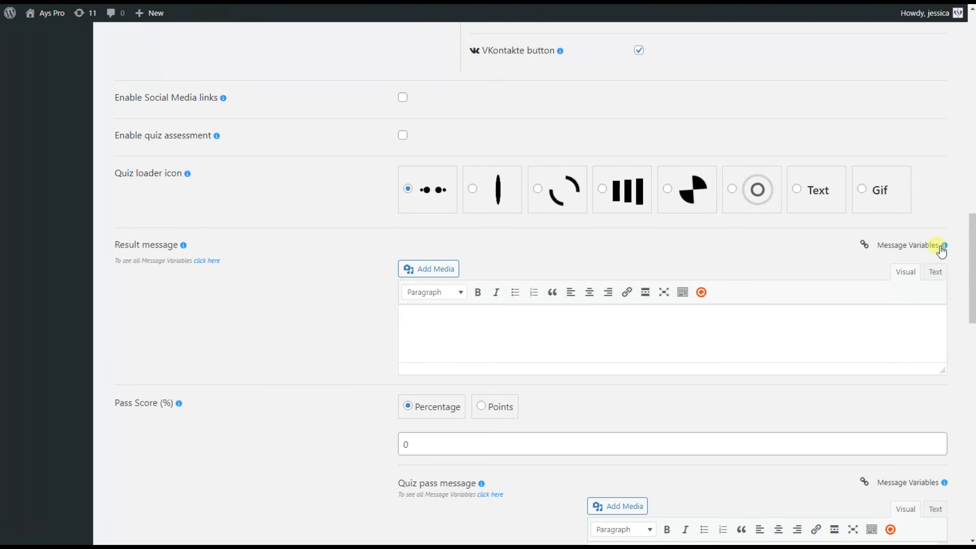
scroll(345, 318, "up", 20)
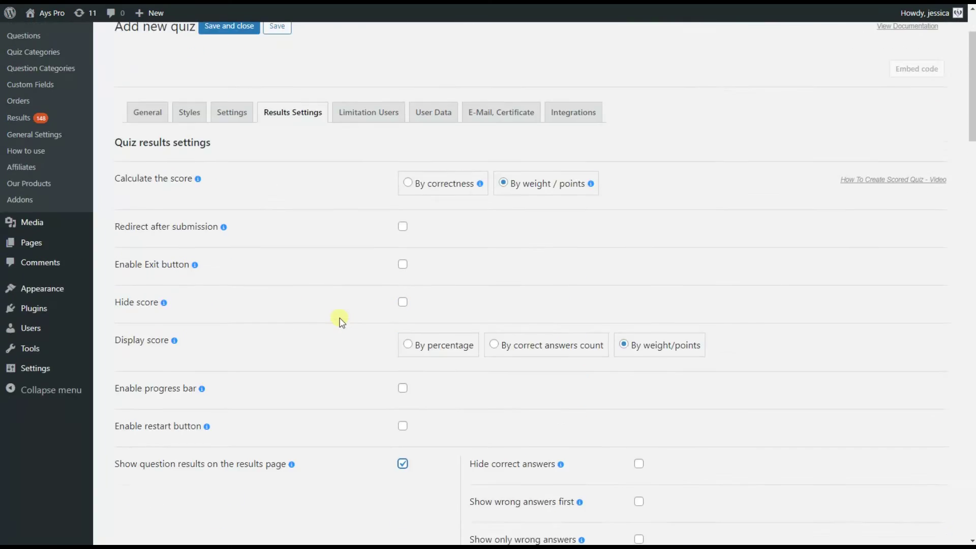
Enable randomized answers and randomized questions in the quiz's general settings
left_click(232, 204)
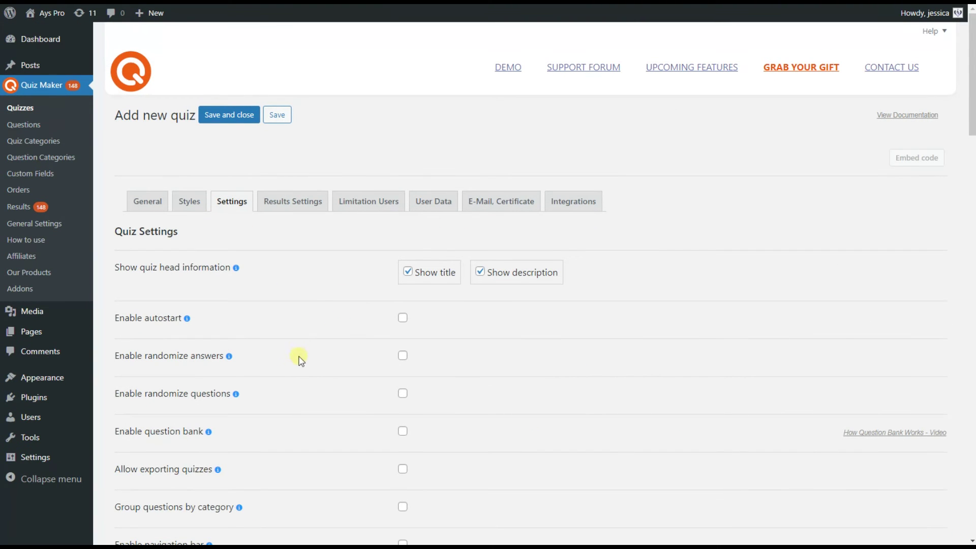
left_click(172, 362)
left_click(184, 397)
Turn on the question bank drawn By Category and show correct answers, then go to User Data
scroll(250, 381, "down", 1)
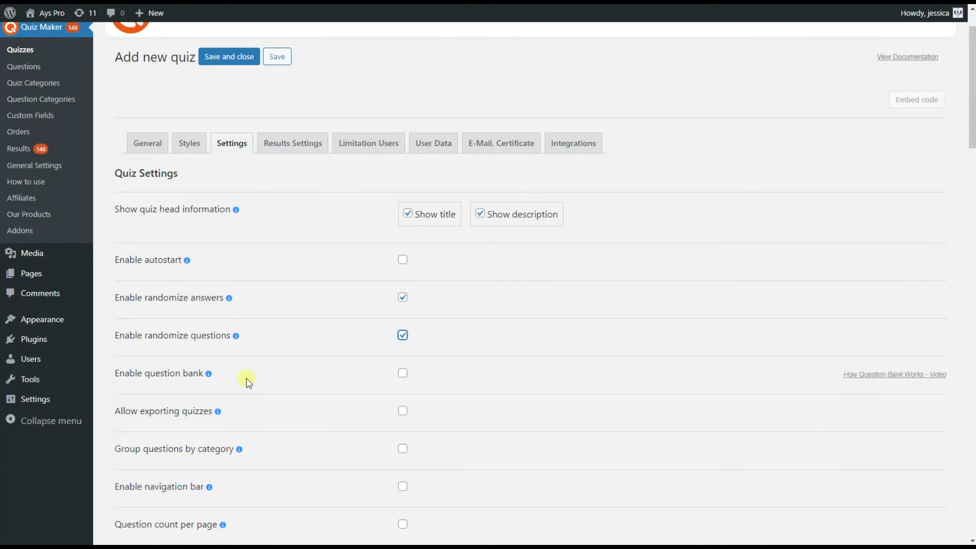
left_click(192, 375)
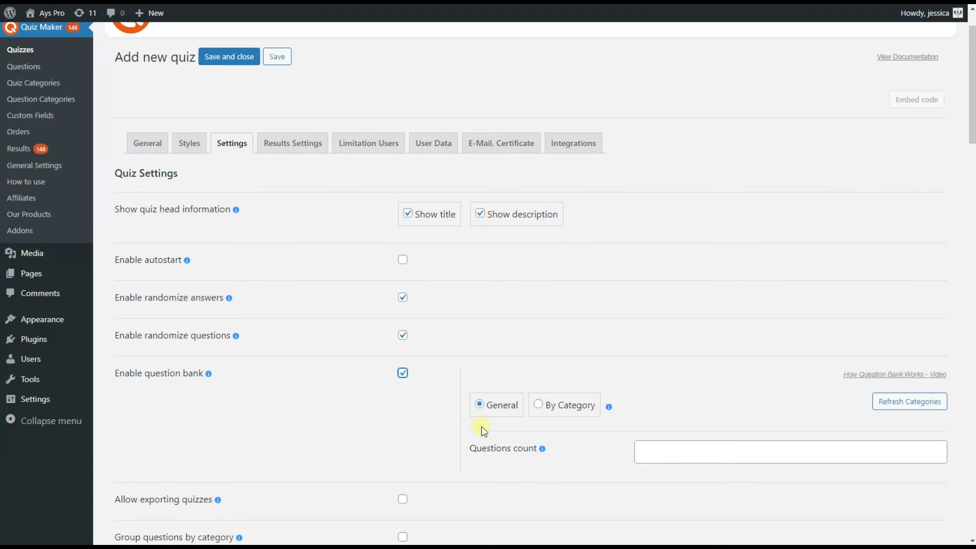
left_click(541, 405)
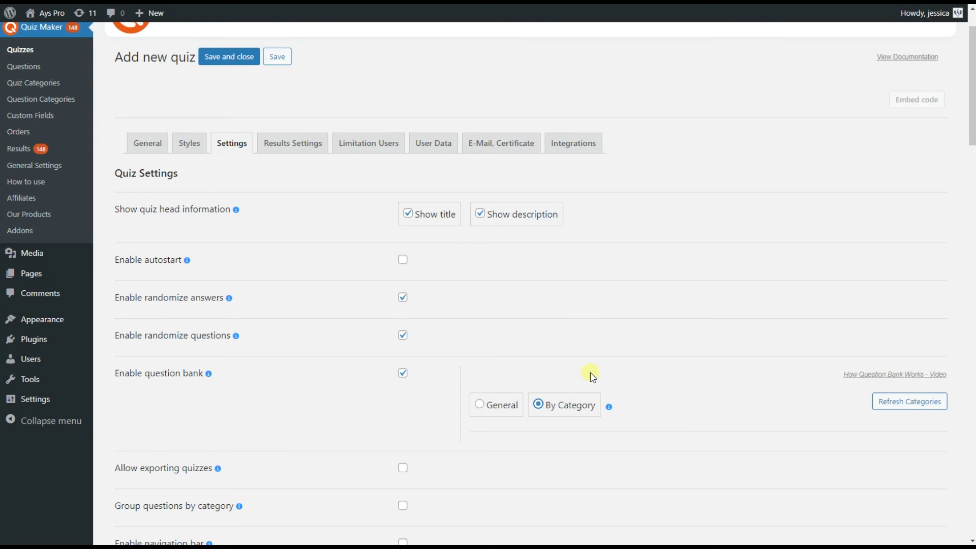
scroll(458, 383, "down", 1)
scroll(457, 386, "down", 6)
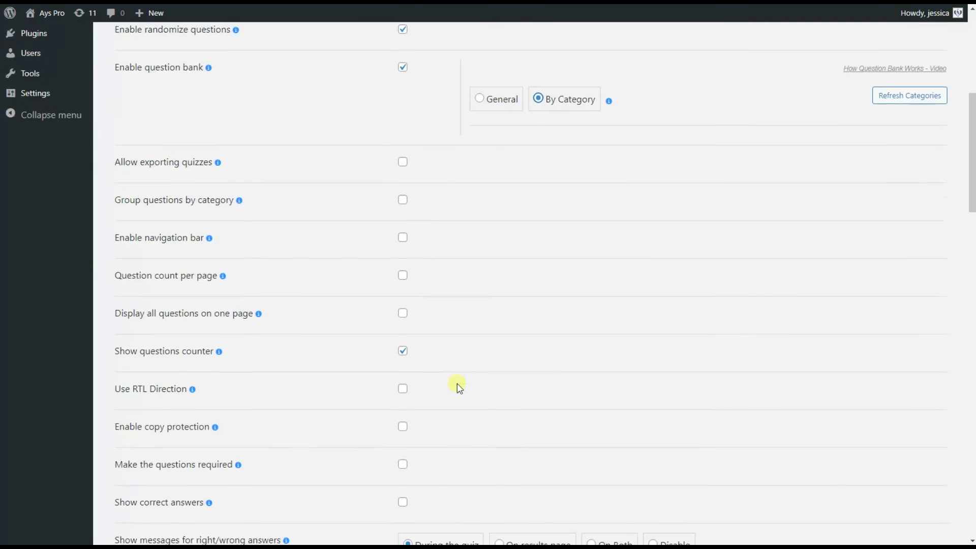
left_click(192, 400)
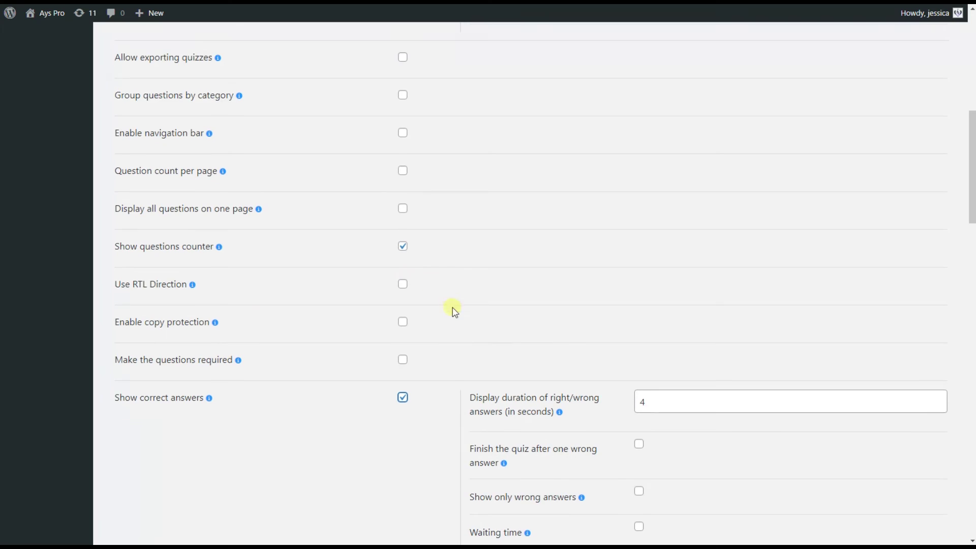
scroll(450, 321, "down", 3)
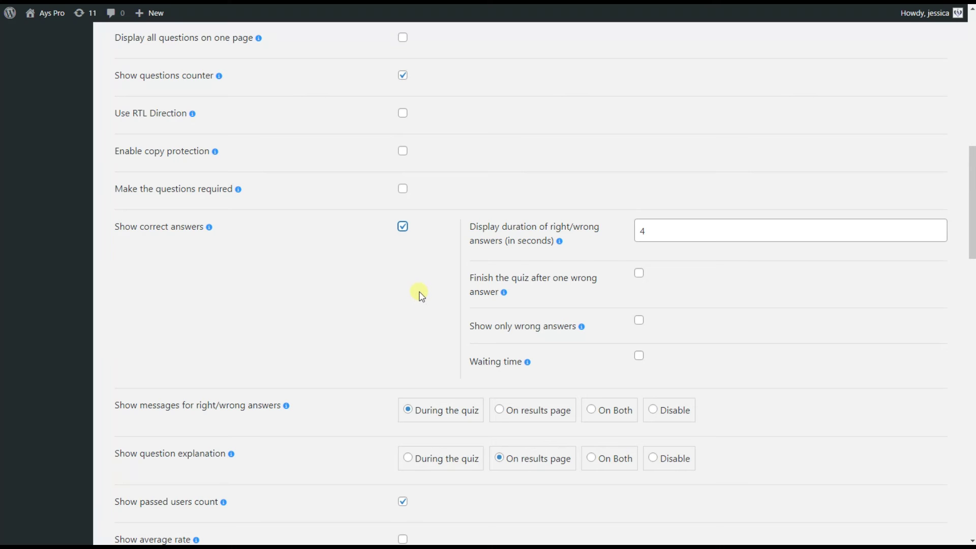
scroll(419, 295, "up", 12)
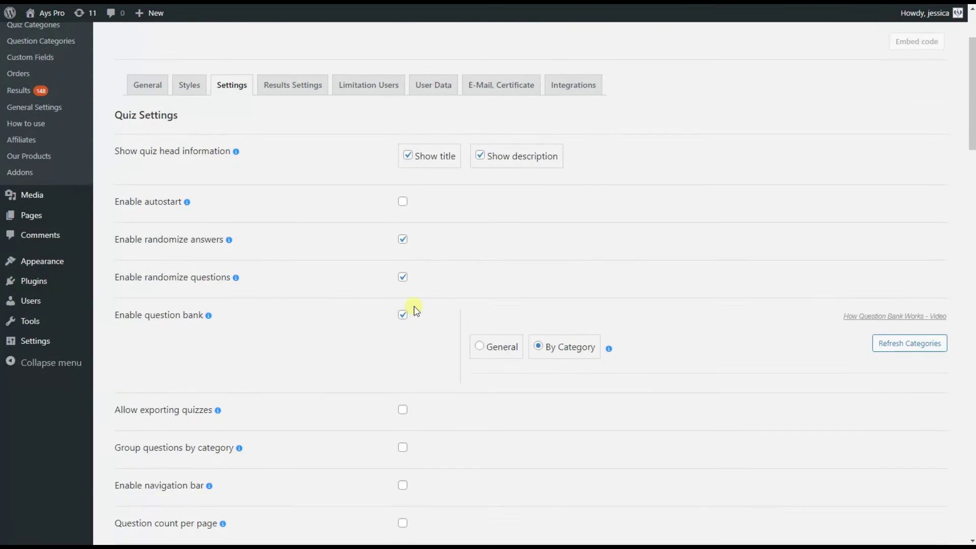
left_click(429, 203)
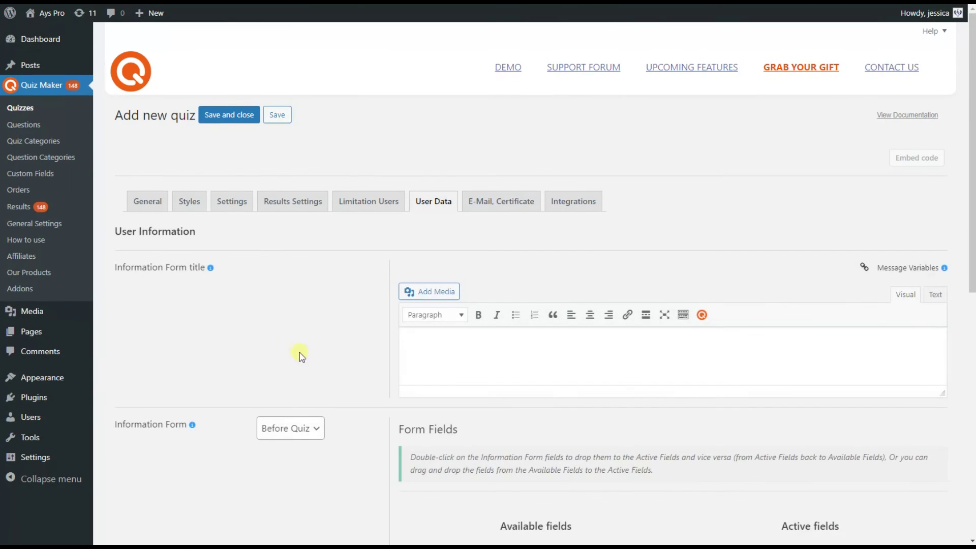
Under E-Mail, Certificate, enable Send email to user and Send certificate to user
scroll(255, 268, "down", 2)
scroll(279, 292, "down", 1)
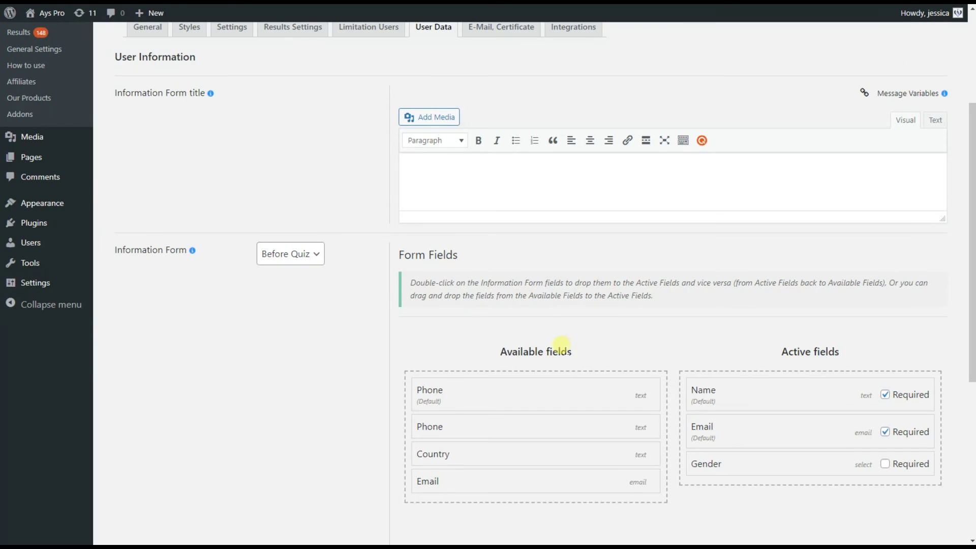
scroll(559, 349, "up", 2)
left_click(518, 96)
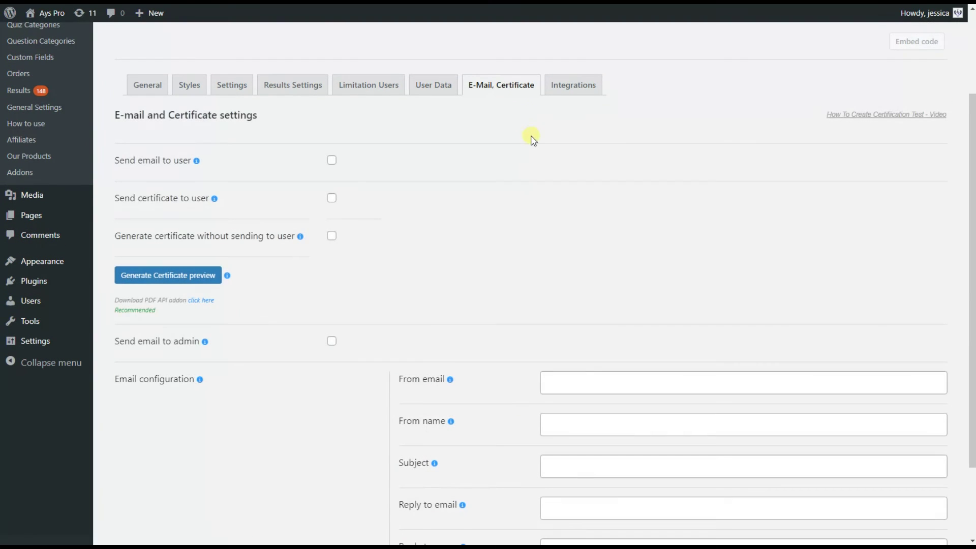
left_click(331, 161)
scroll(427, 333, "down", 3)
left_click(332, 354)
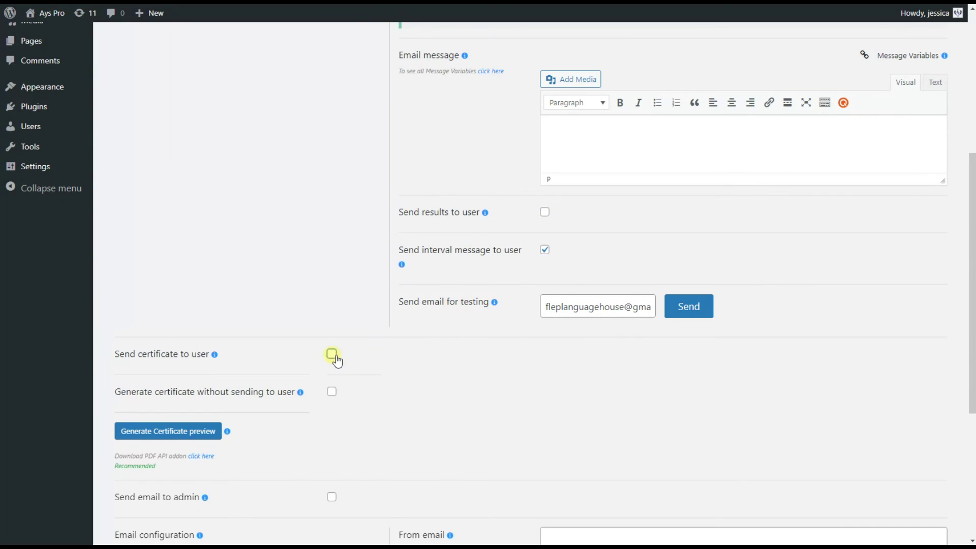
scroll(402, 397, "down", 2)
scroll(399, 395, "down", 4)
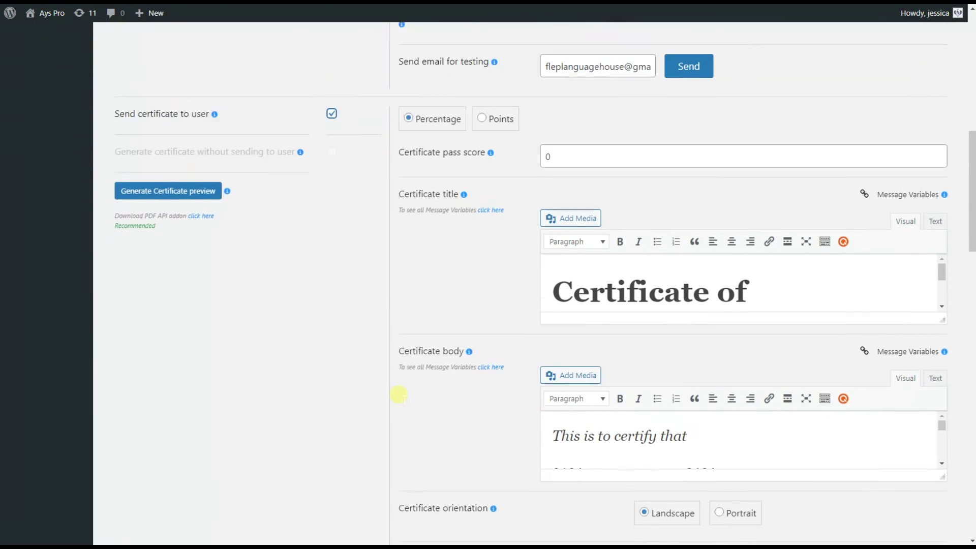
scroll(417, 390, "up", 11)
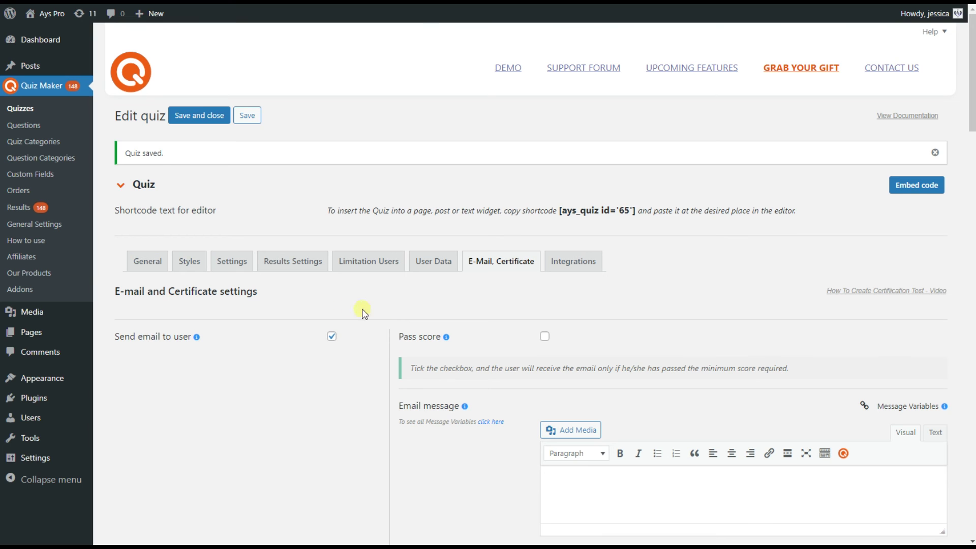
Enable Create post for quiz on the General tab and save the quiz with Ctrl+S
left_click(131, 259)
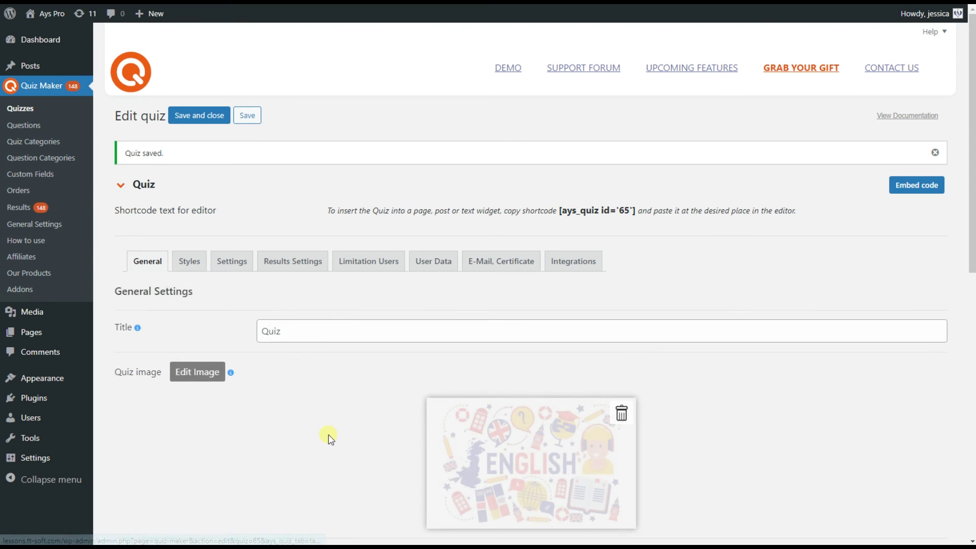
scroll(327, 437, "down", 9)
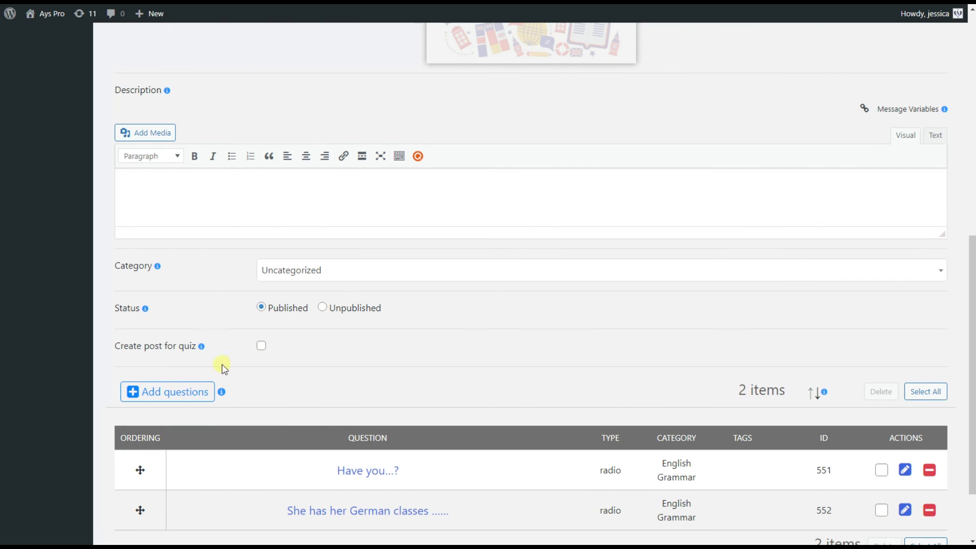
left_click(194, 351)
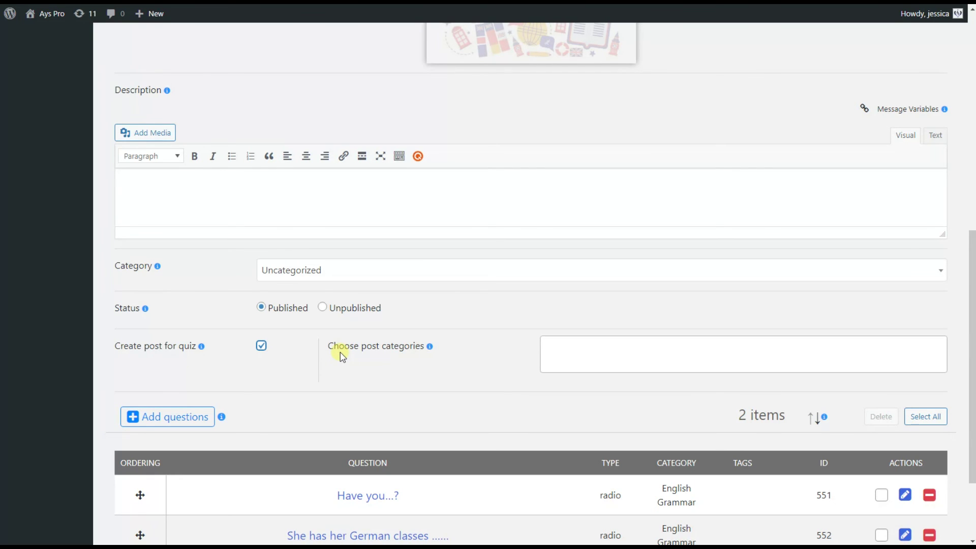
key("ctrl+s")
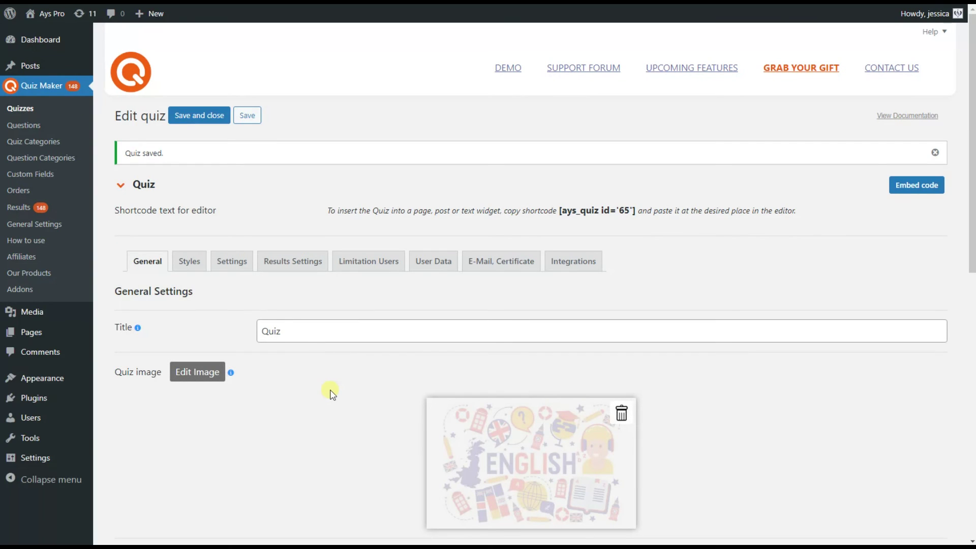
scroll(331, 394, "down", 8)
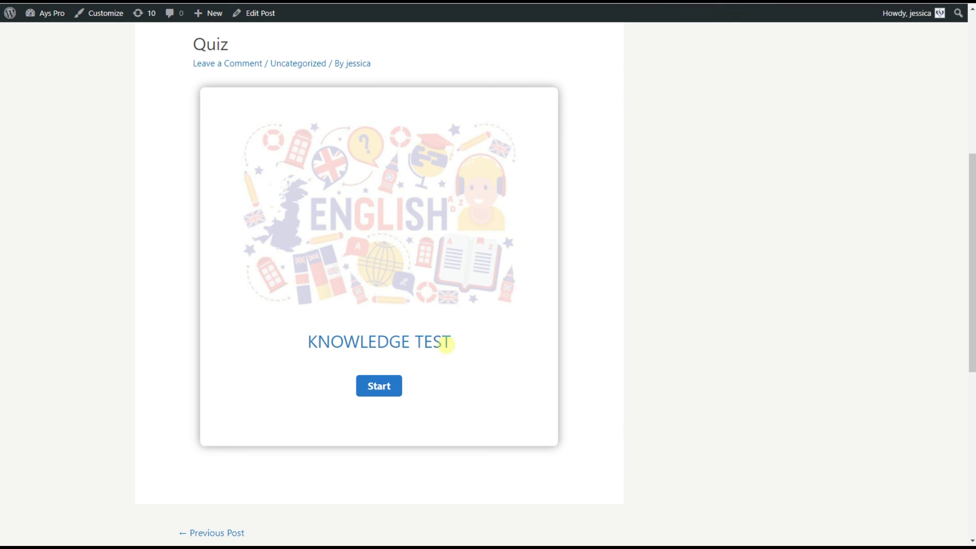
Start the quiz, enter the taker's email and pick Female as gender, then continue
left_click(382, 386)
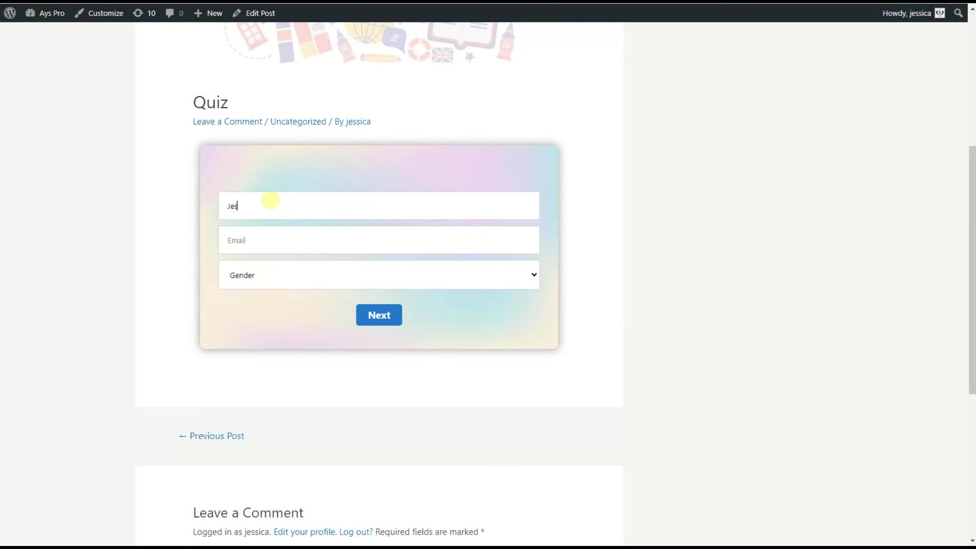
left_click(270, 241)
type("test@gmail.com")
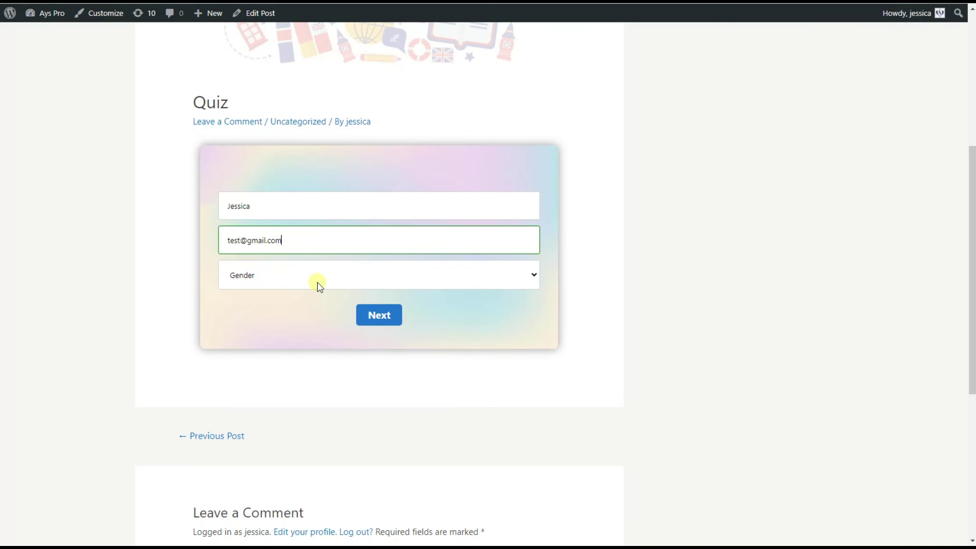
left_click(316, 281)
left_click(300, 317)
left_click(377, 315)
Answer 'on Tuesday mornings' and 'friends in Barcelona got', then view the 1 / 3 result
left_click(359, 314)
left_click(339, 289)
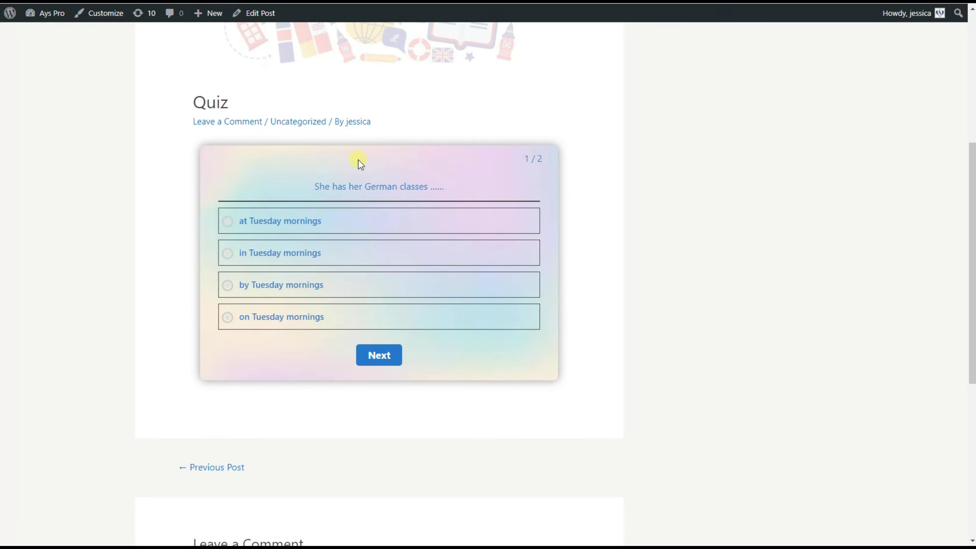
left_click(359, 312)
left_click(381, 355)
left_click(361, 311)
left_click(304, 245)
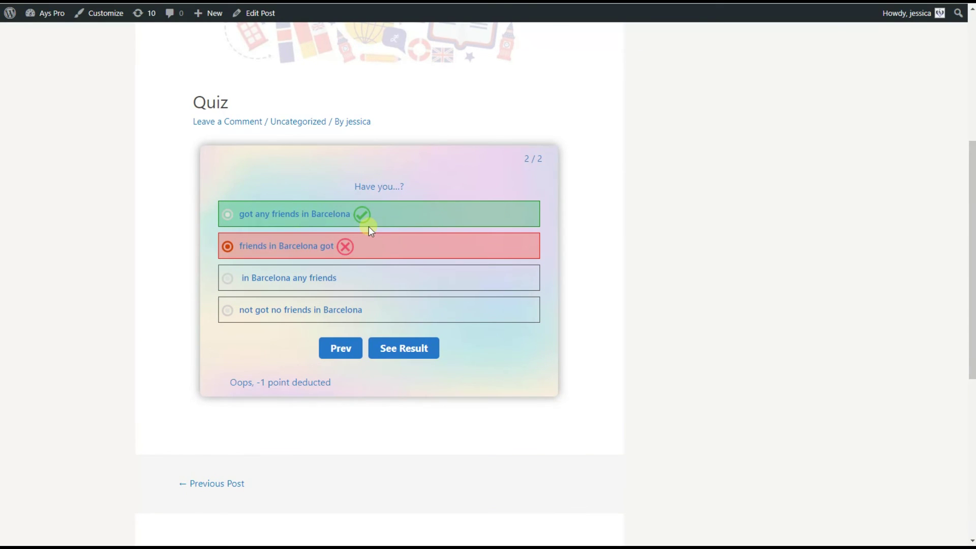
left_click(416, 340)
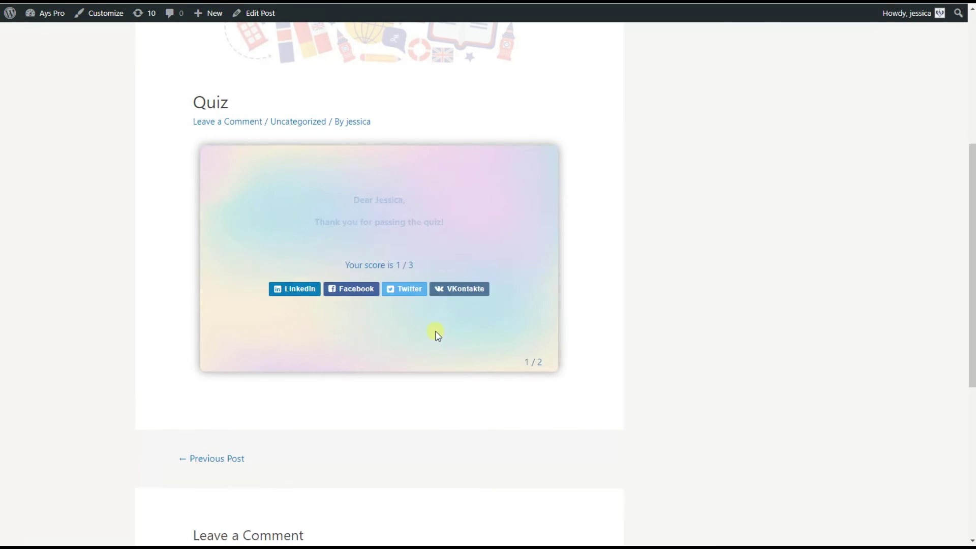